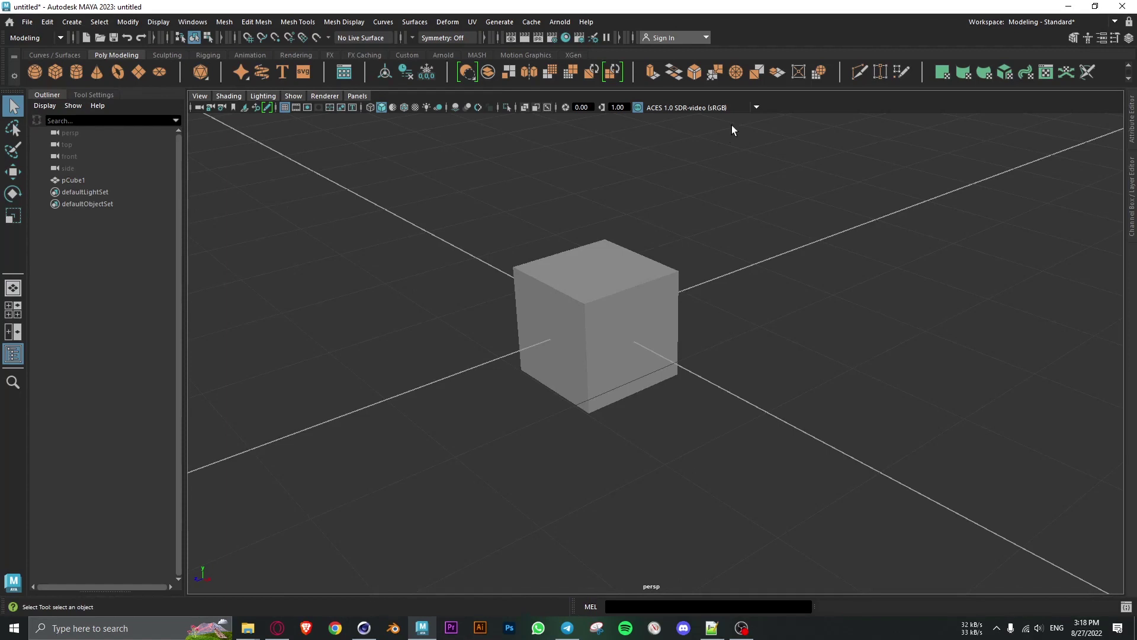
Select pCube1, orbit and zoom the view around it, then deselect it
click(676, 322)
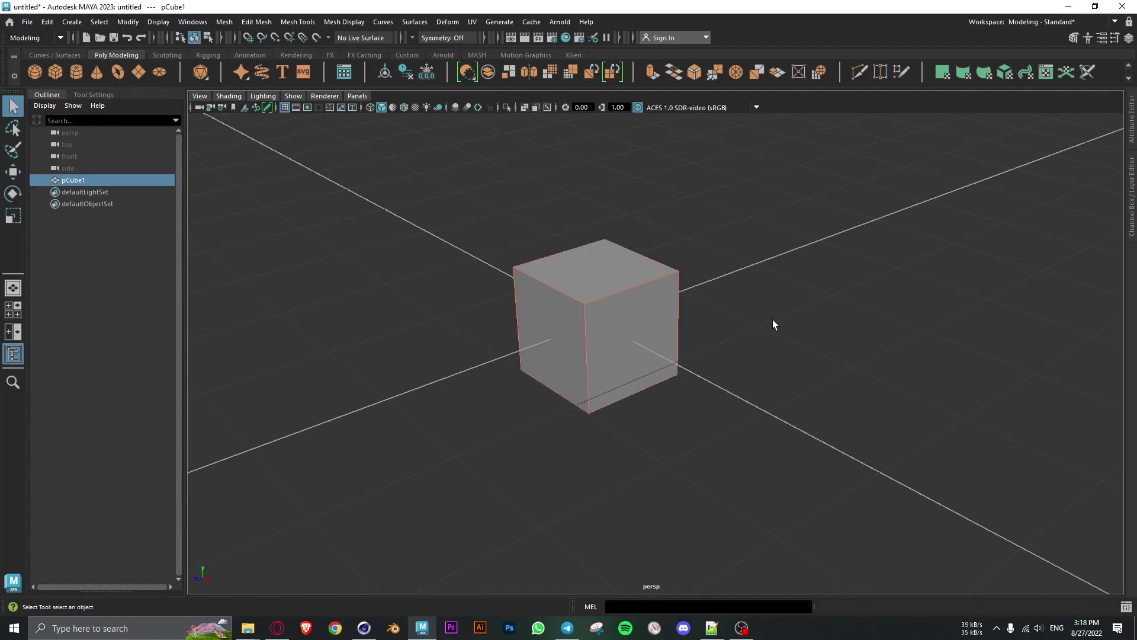
alt+drag(773, 319, 757, 308)
mouse_move(756, 308)
alt+right_down()
mouse_move(785, 242)
mouse_move(809, 286)
alt+right_up()
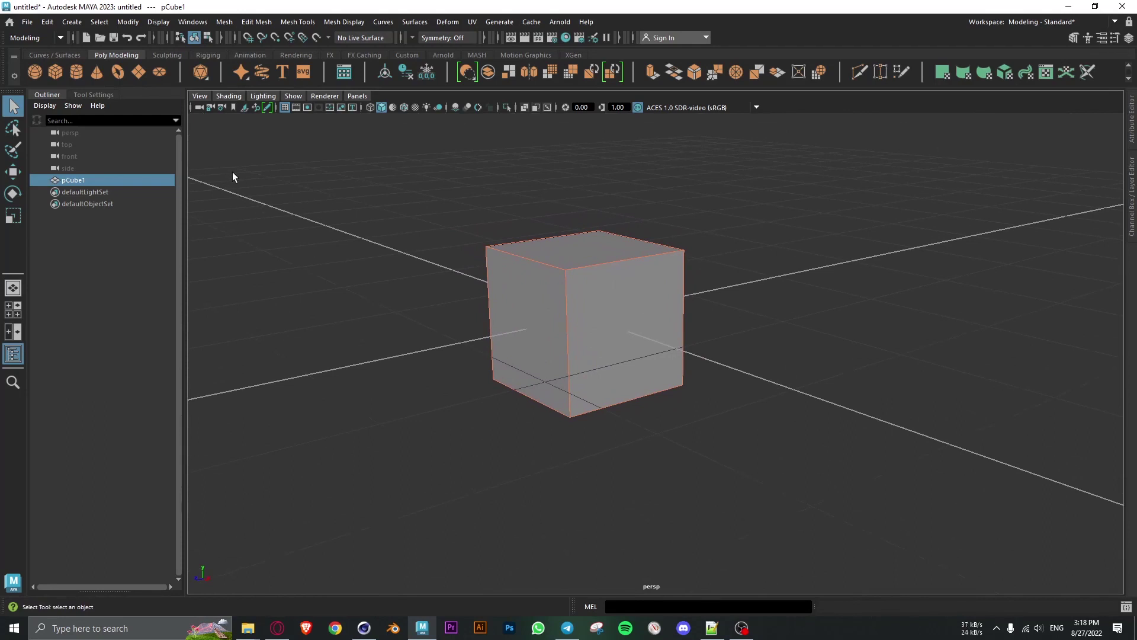
mouse_move(705, 264)
alt+mouse_down()
mouse_move(718, 267)
mouse_move(695, 263)
alt+mouse_up()
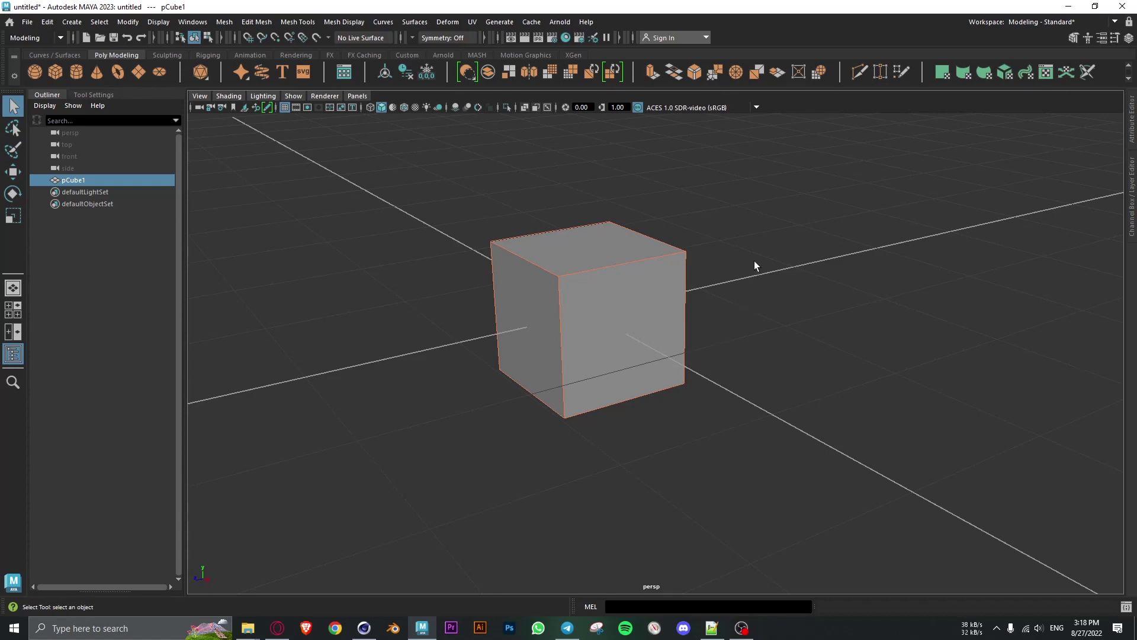
click(708, 241)
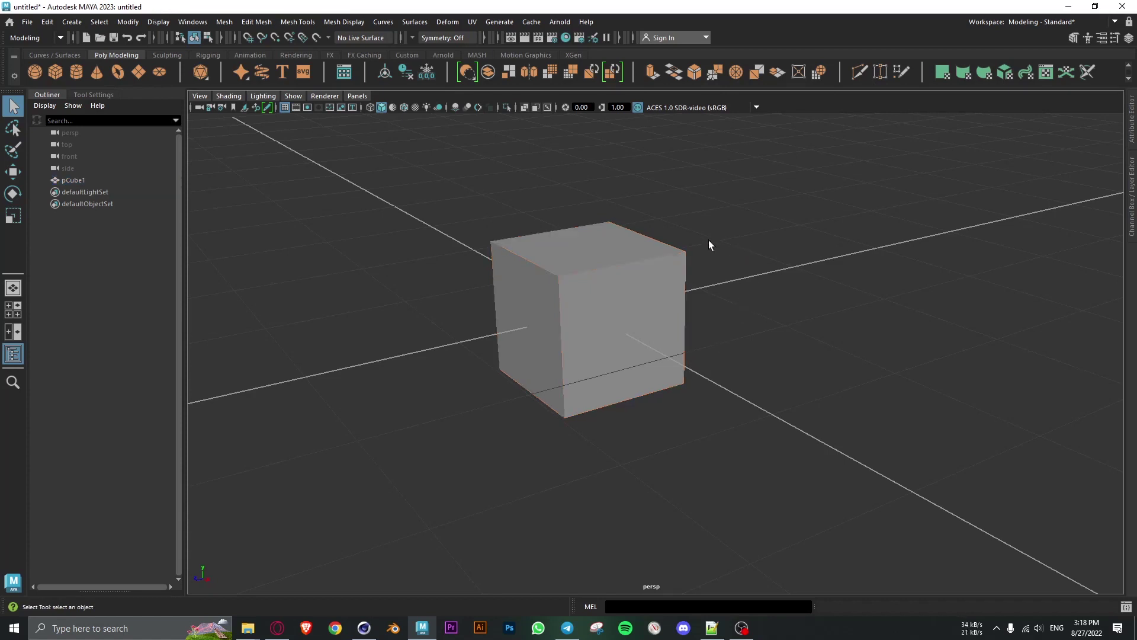
Lighten the 3D Views Background grey in Color Settings, then close the window
click(189, 25)
mouse_move(227, 152)
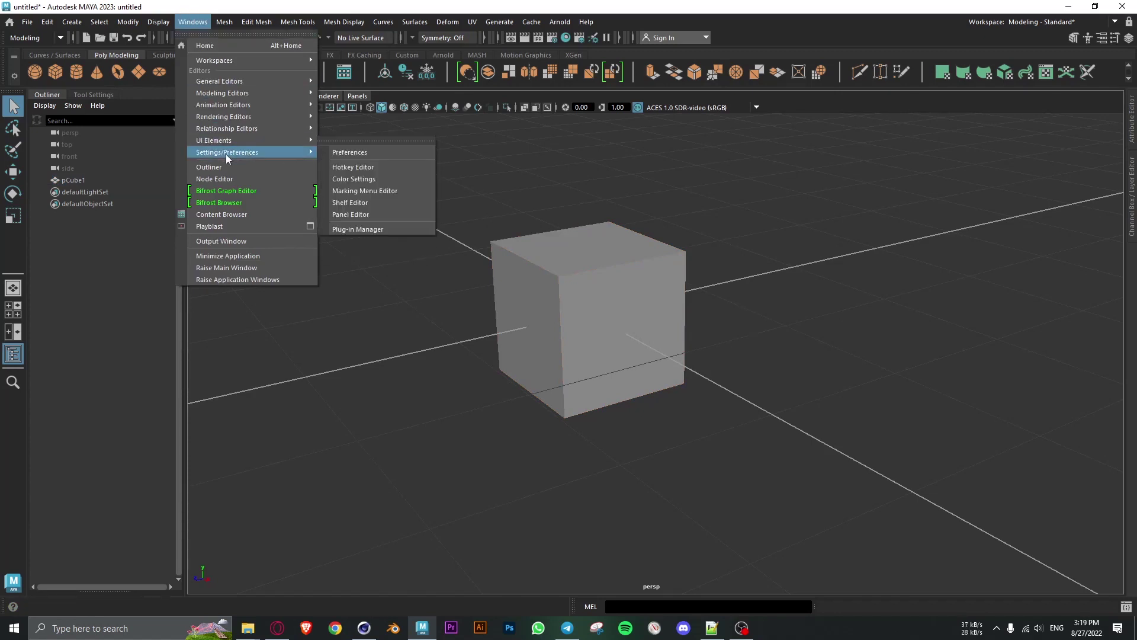
click(365, 178)
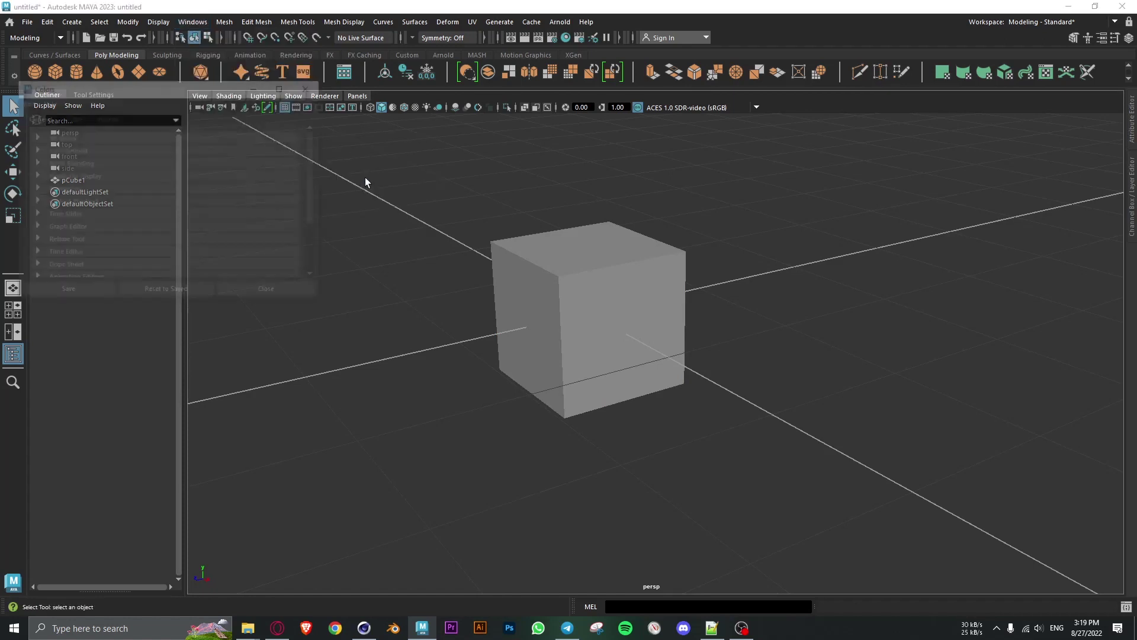
drag(212, 89, 938, 217)
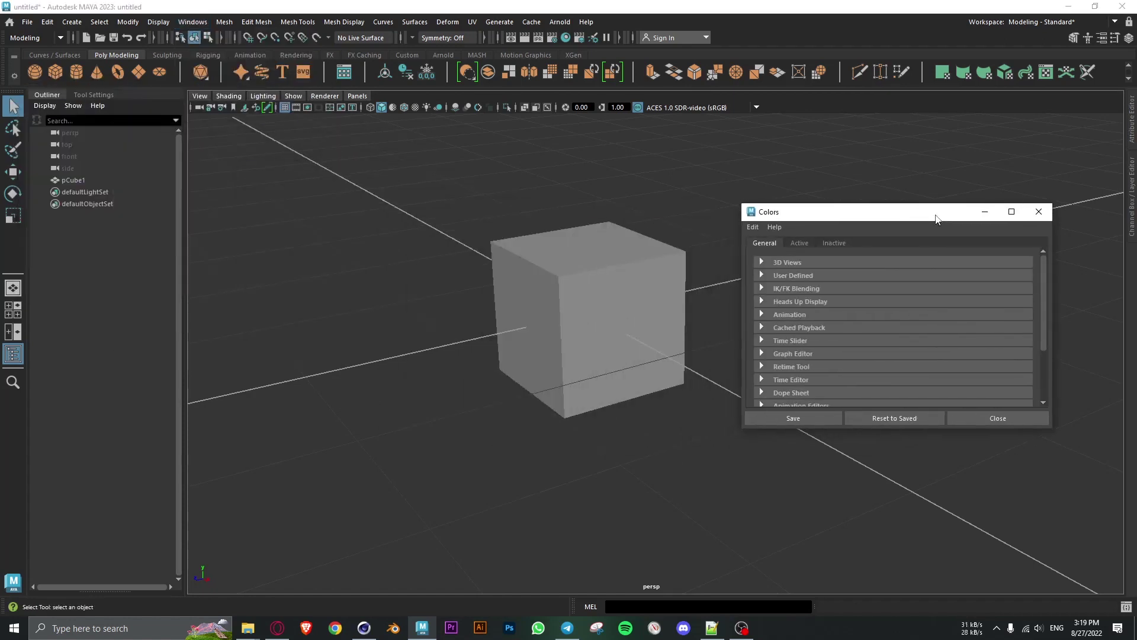
click(763, 262)
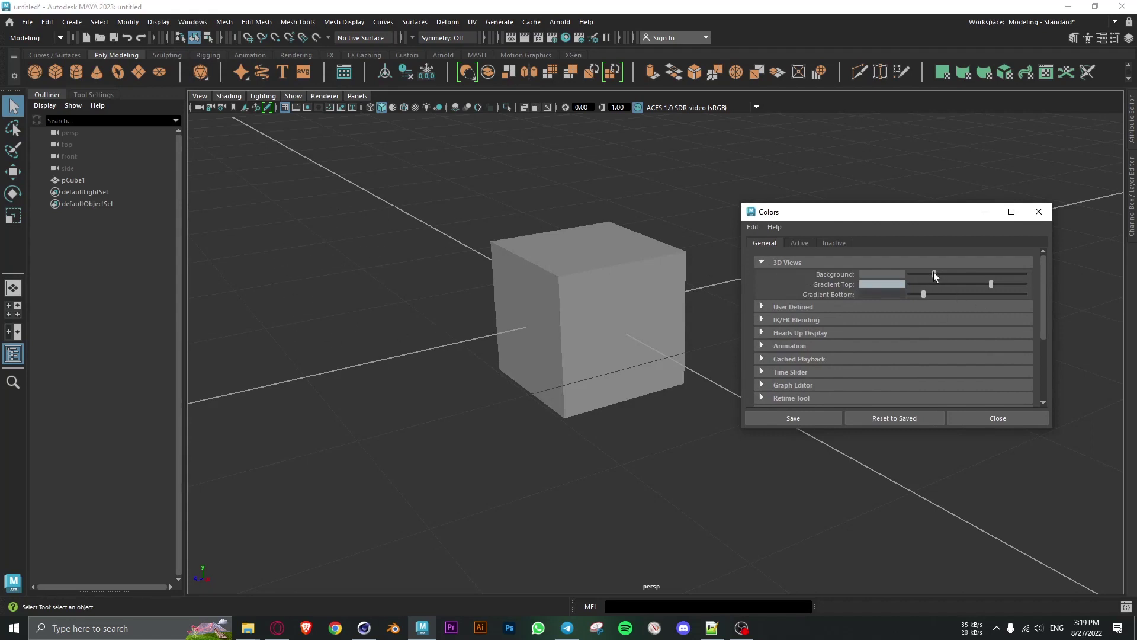
mouse_move(933, 272)
mouse_down()
mouse_move(953, 274)
mouse_move(932, 274)
mouse_up()
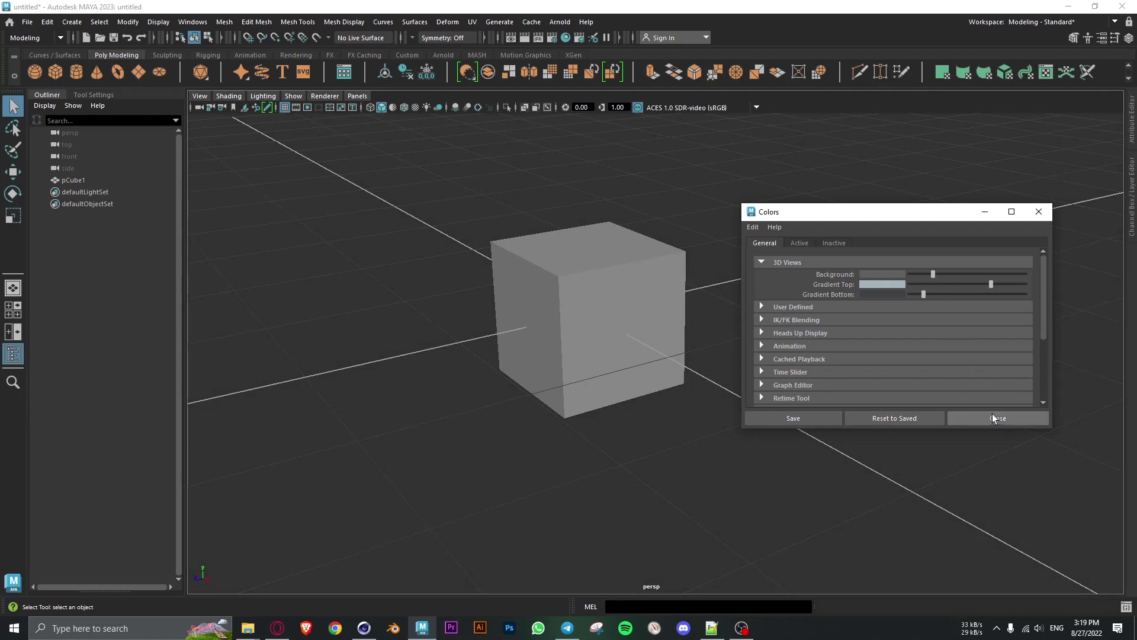
drag(933, 275, 932, 275)
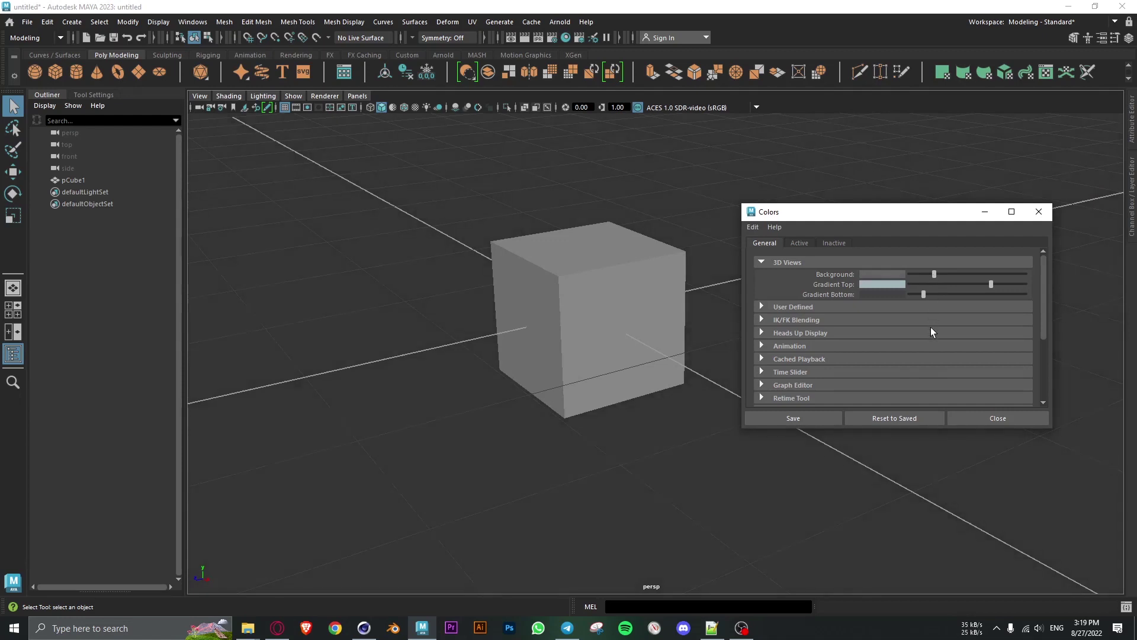
click(986, 414)
mouse_move(830, 370)
alt+mouse_down()
mouse_move(693, 323)
mouse_move(705, 323)
alt+mouse_up()
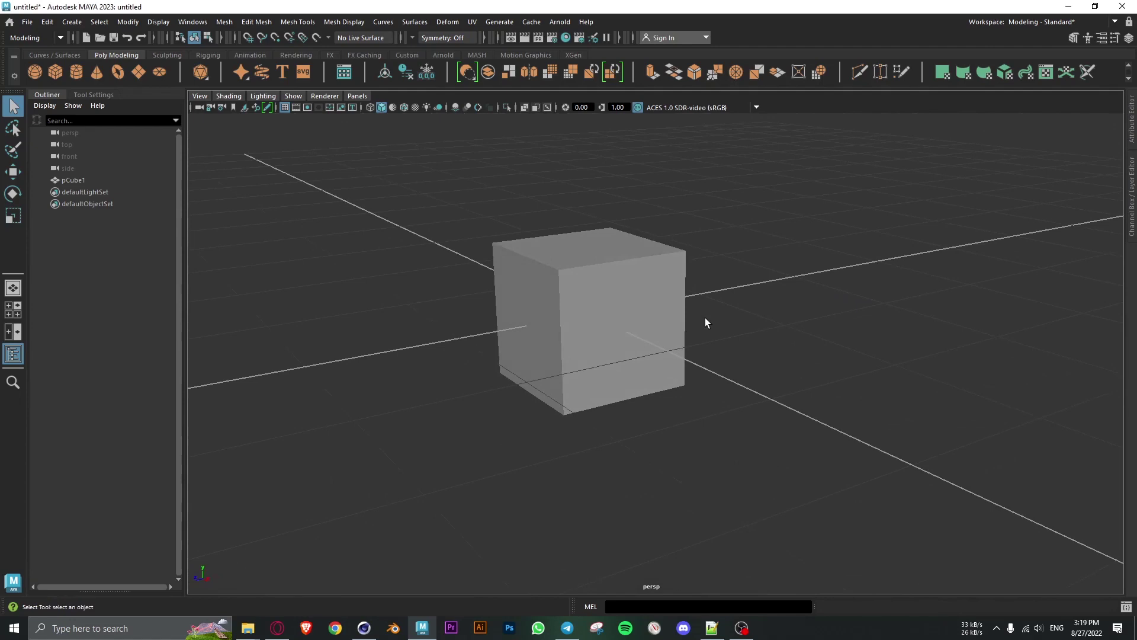
Select pCube1 and bring up Color Settings positioned beside the cube
click(570, 315)
click(194, 22)
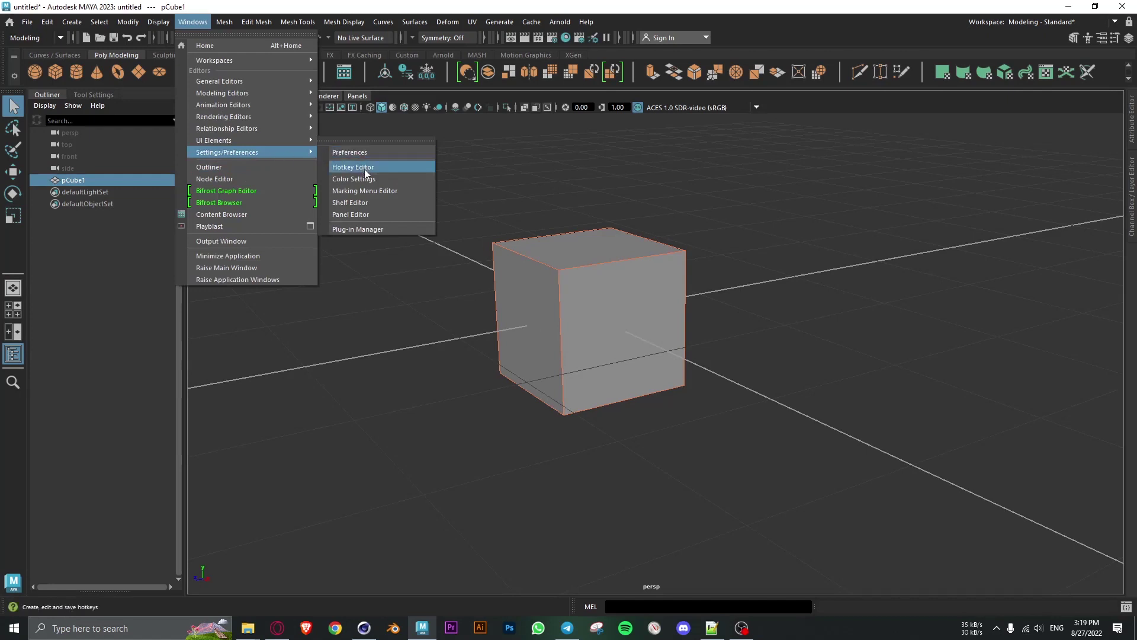
click(369, 179)
drag(160, 89, 904, 167)
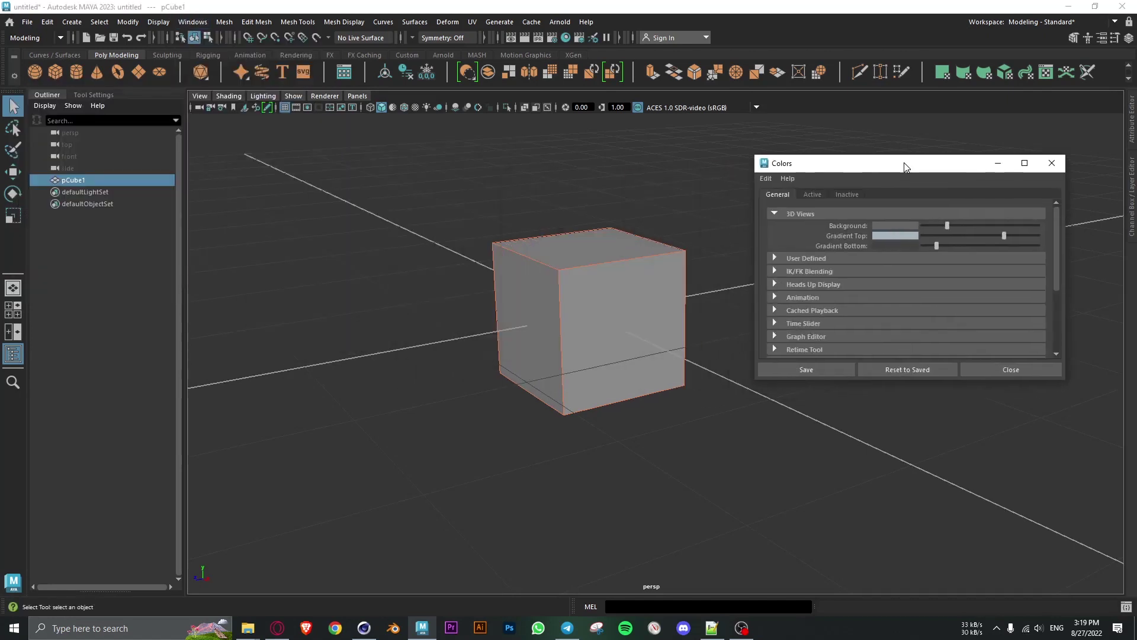
Review the Active tab's General colours and open the Lead object colour chooser
click(813, 195)
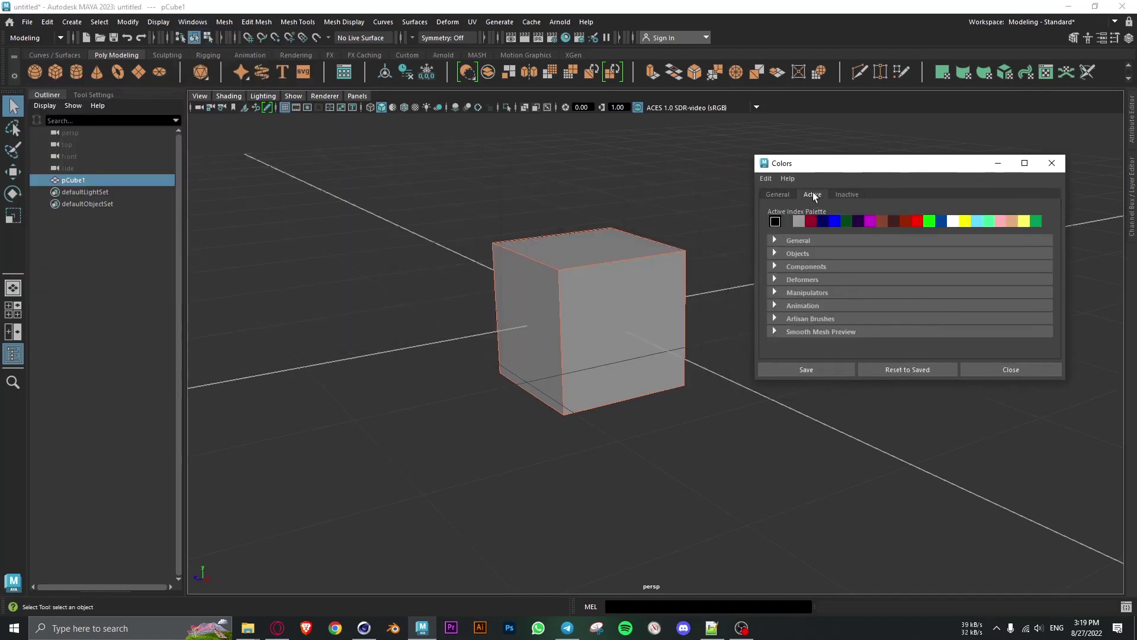
click(775, 240)
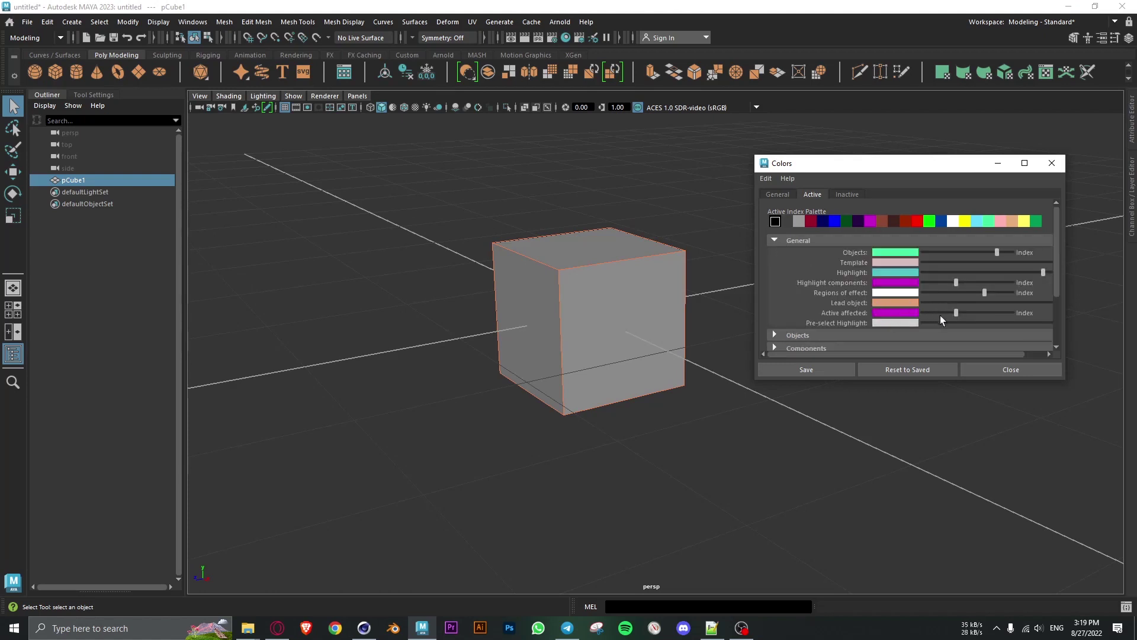
drag(928, 355, 962, 356)
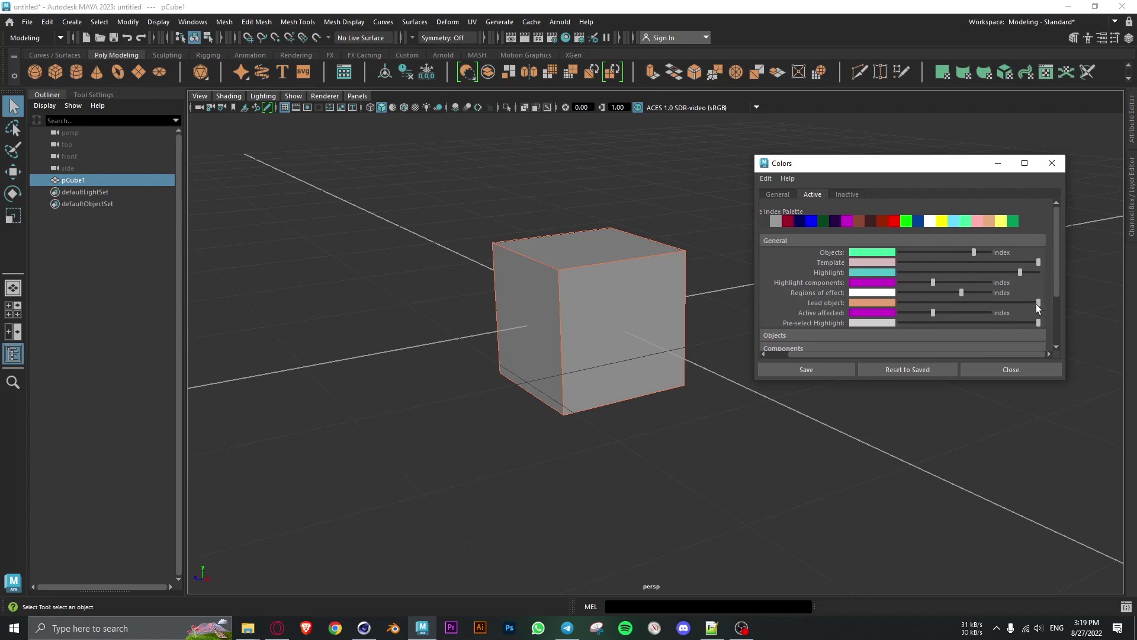
drag(1038, 303, 1037, 303)
click(884, 301)
click(872, 304)
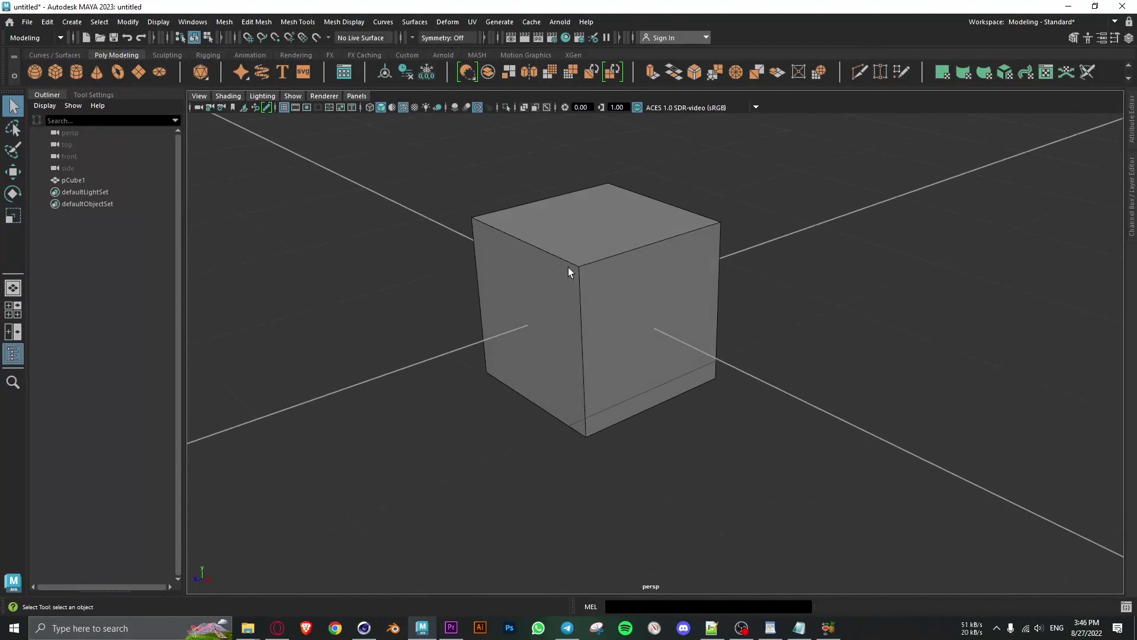
Deselect the cube and expand the Inactive tab's object type colours in Color Settings
click(643, 303)
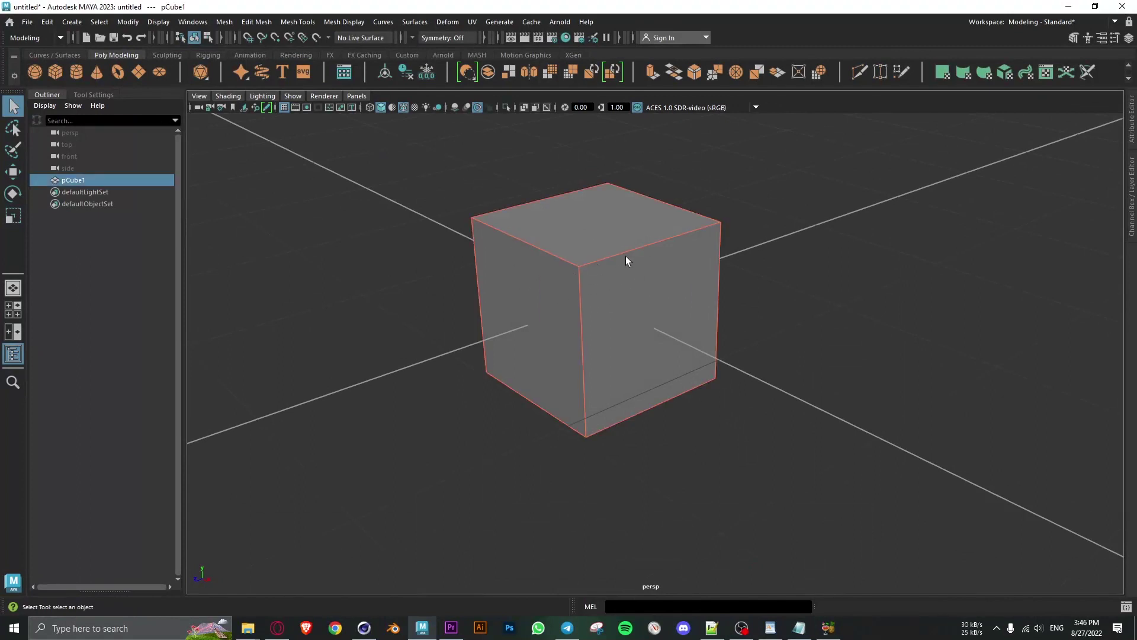
click(831, 247)
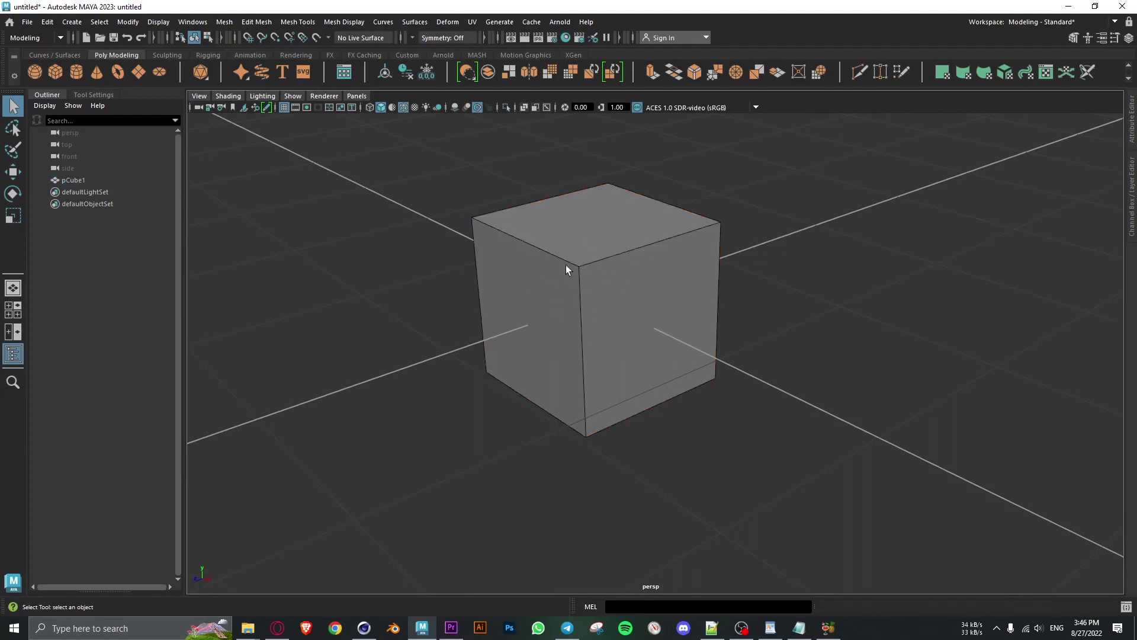
click(194, 21)
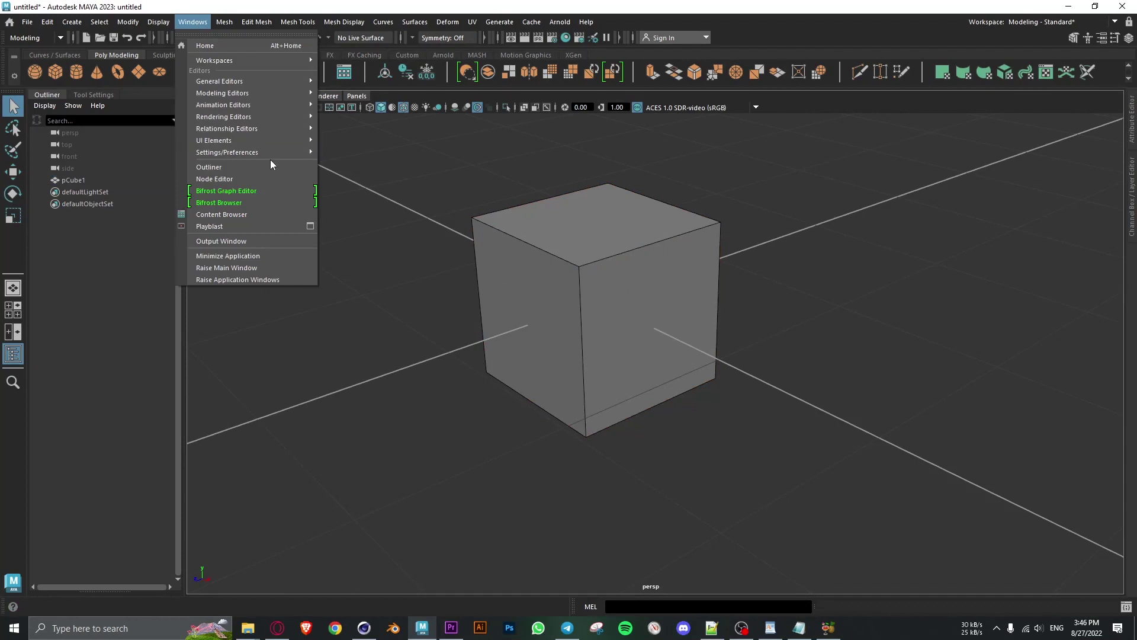
mouse_move(228, 152)
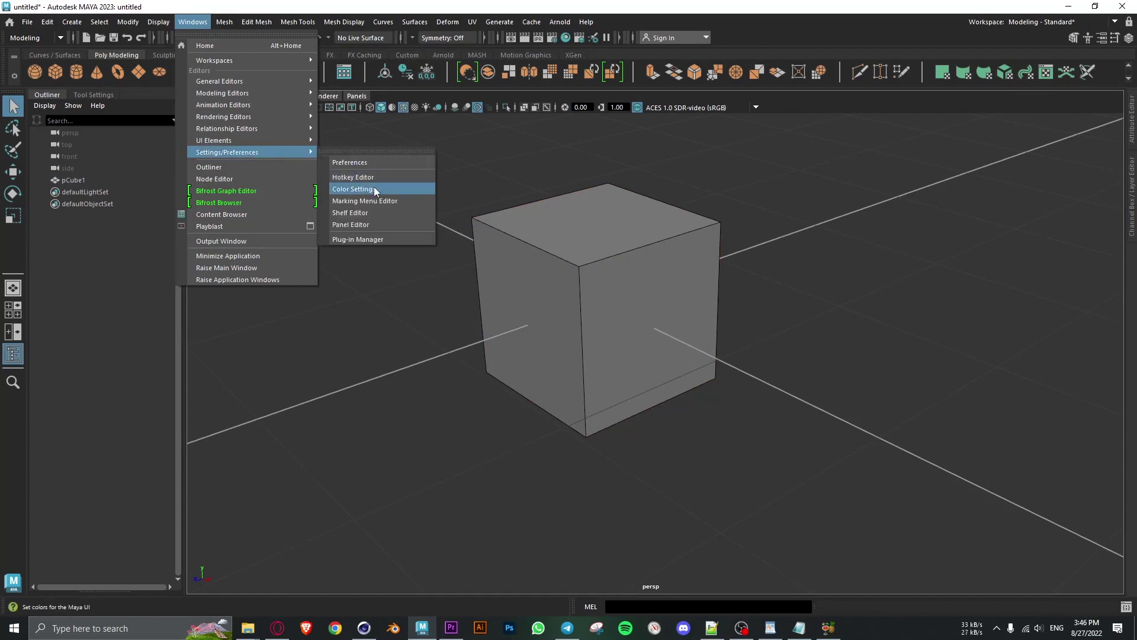
click(374, 189)
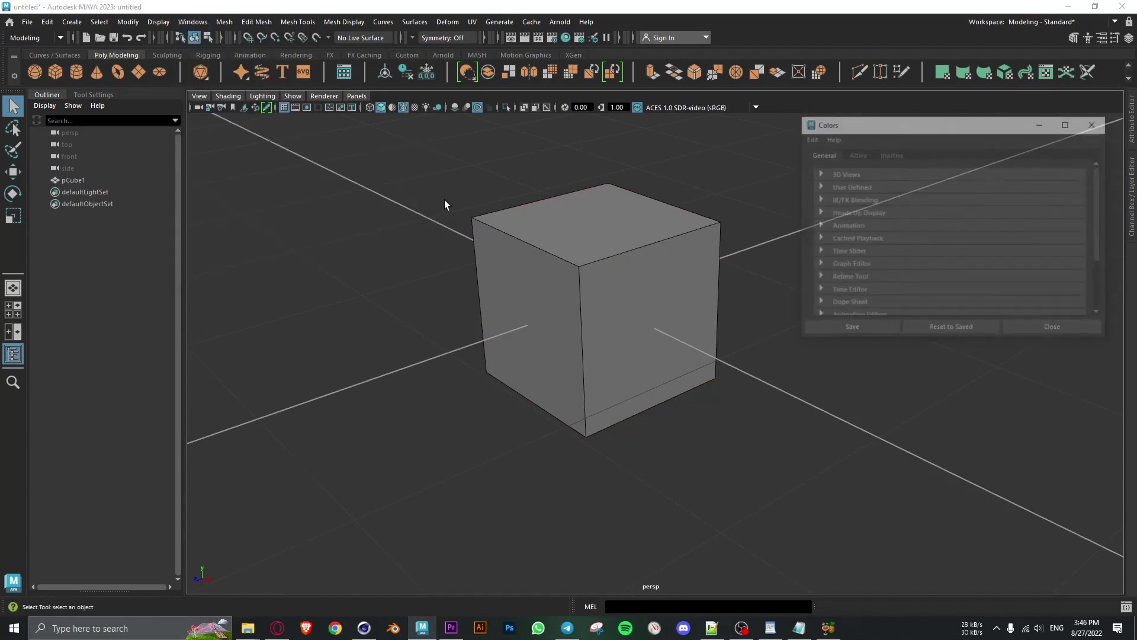
click(892, 154)
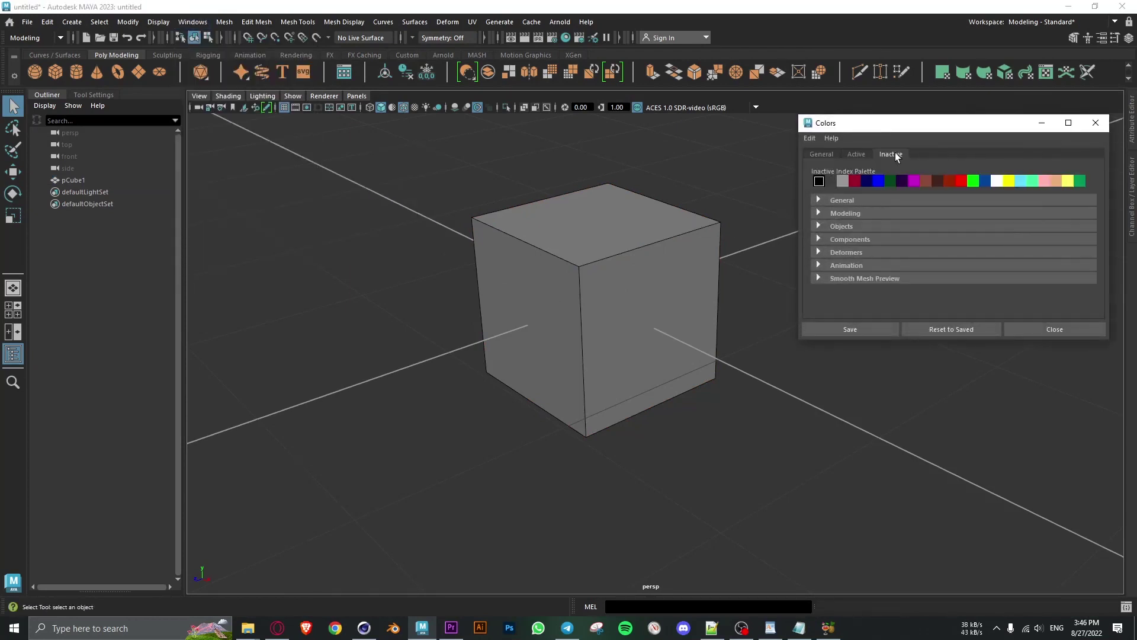
click(818, 227)
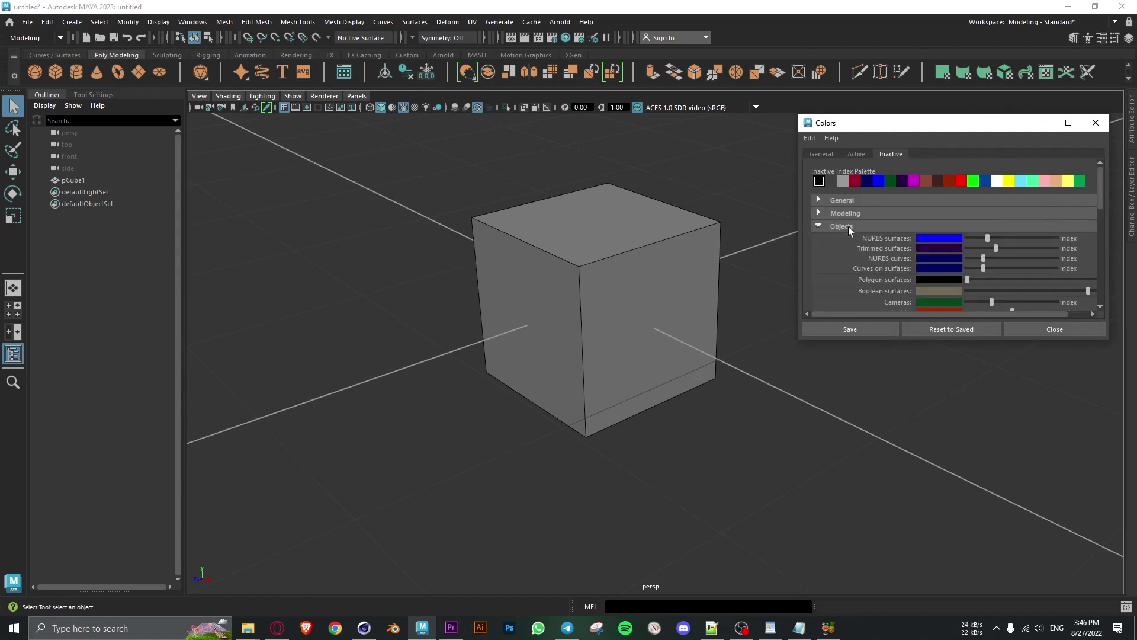
Try pink-red, red, then teal for Polygon surfaces, and close Color Settings
click(941, 281)
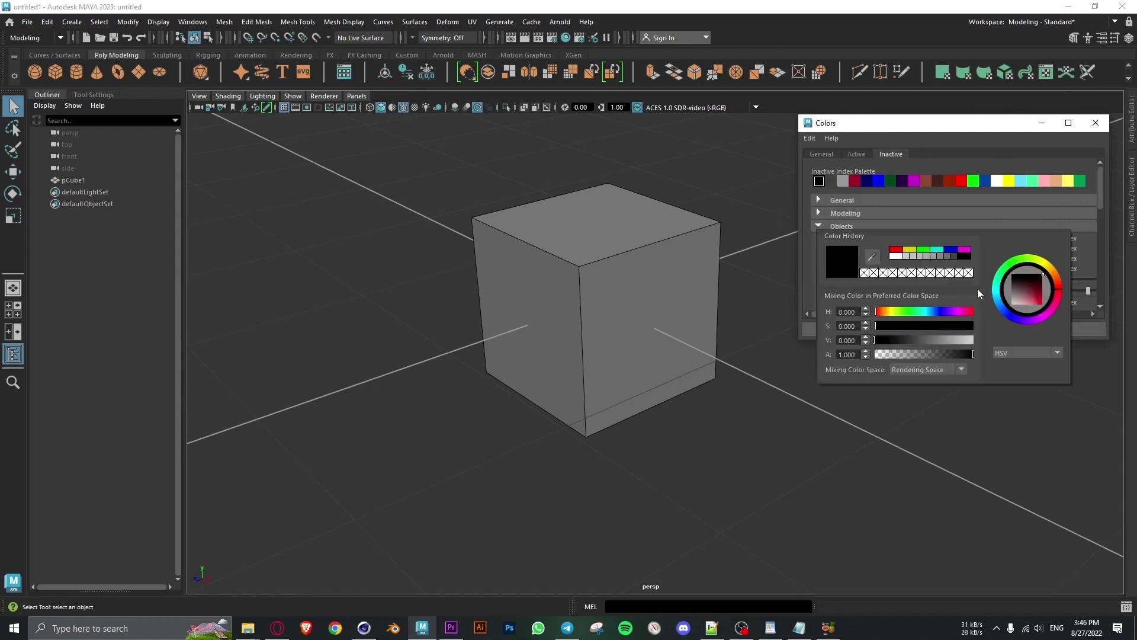
drag(1025, 292, 1033, 301)
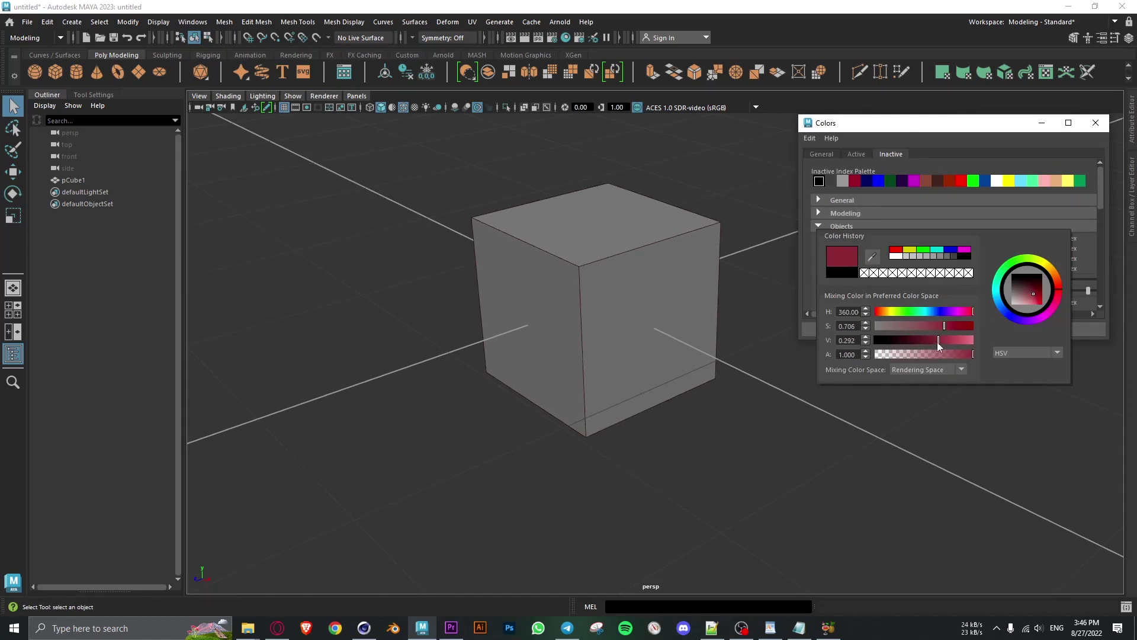
click(945, 326)
drag(946, 326, 965, 325)
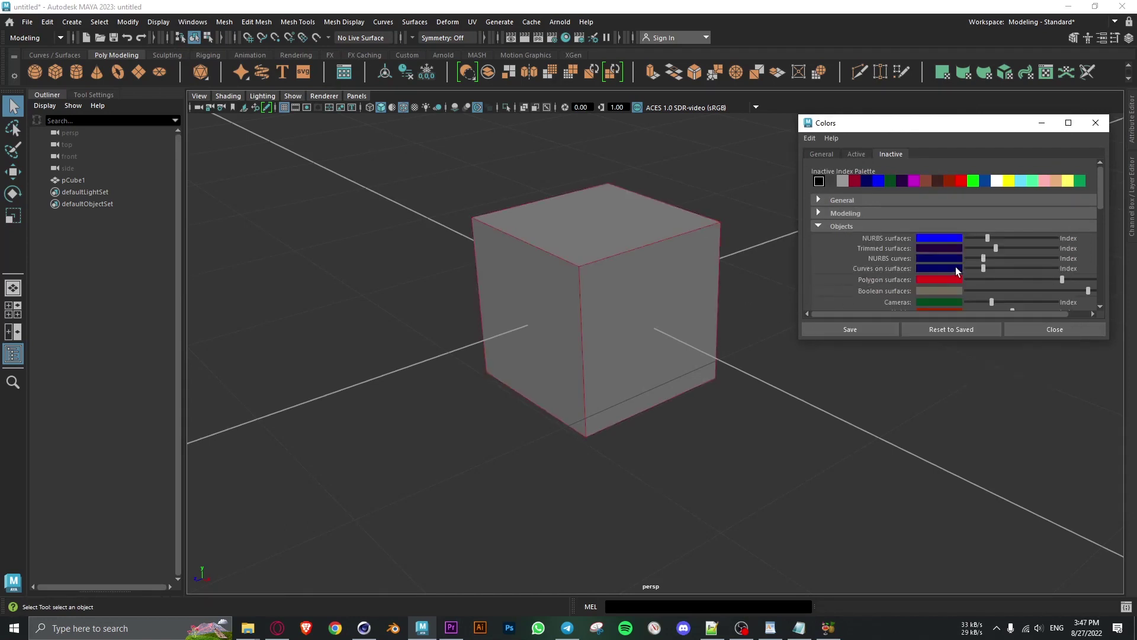
click(946, 279)
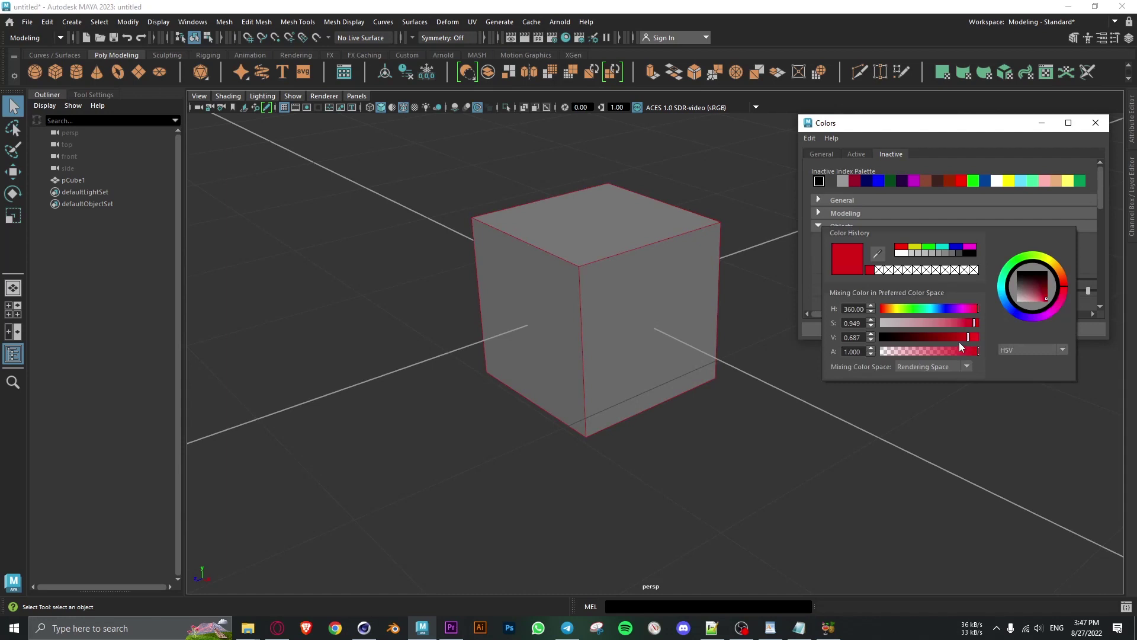
mouse_move(961, 337)
mouse_down()
mouse_move(930, 308)
mouse_move(881, 337)
mouse_up()
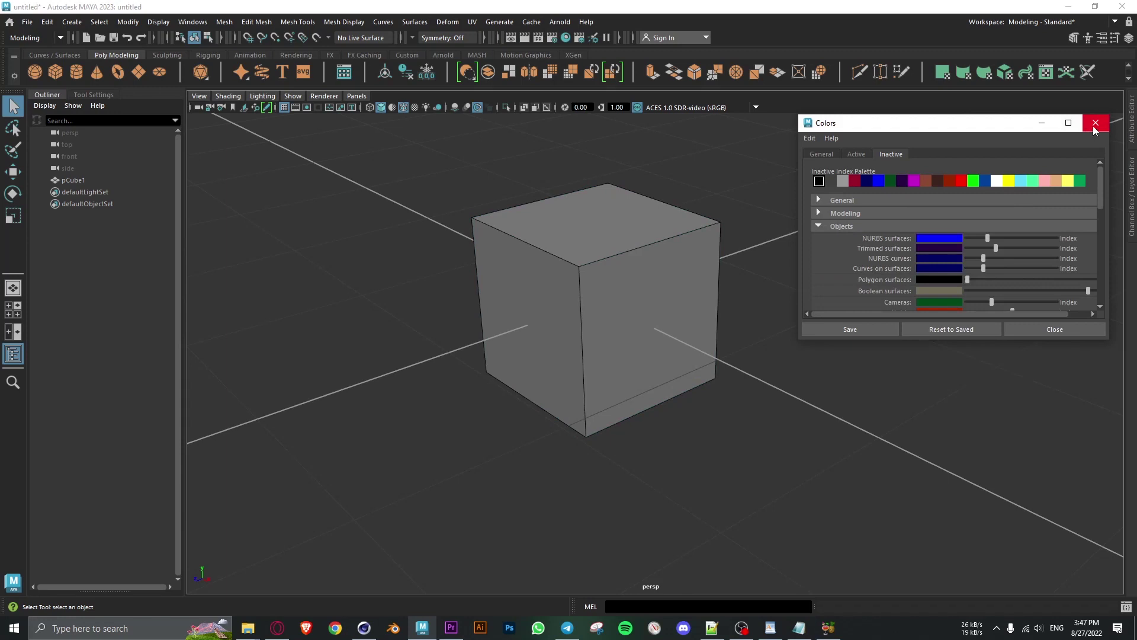
click(1094, 125)
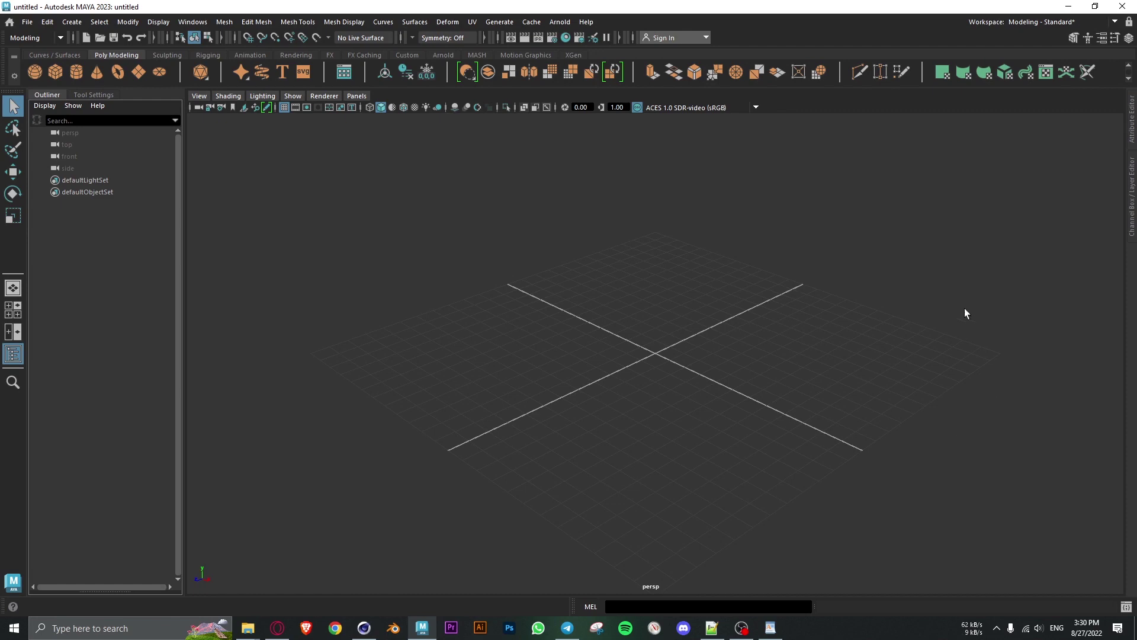
Open the Script Editor and move it up and to the right
click(1126, 606)
drag(779, 170, 952, 157)
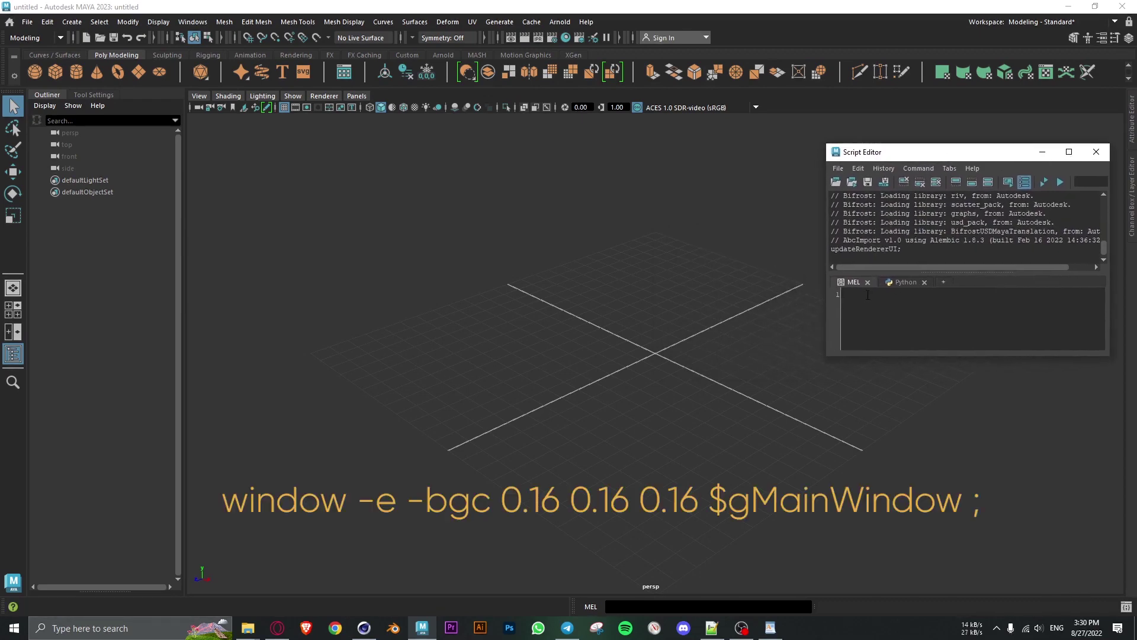
Paste 'window -e -bgc 0.16 0.16 0.16 $gMainWindow;' into the MEL tab
text(window -e -bgc 0.16 0.16 0.16 $gMainWindow;)
drag(888, 153, 862, 152)
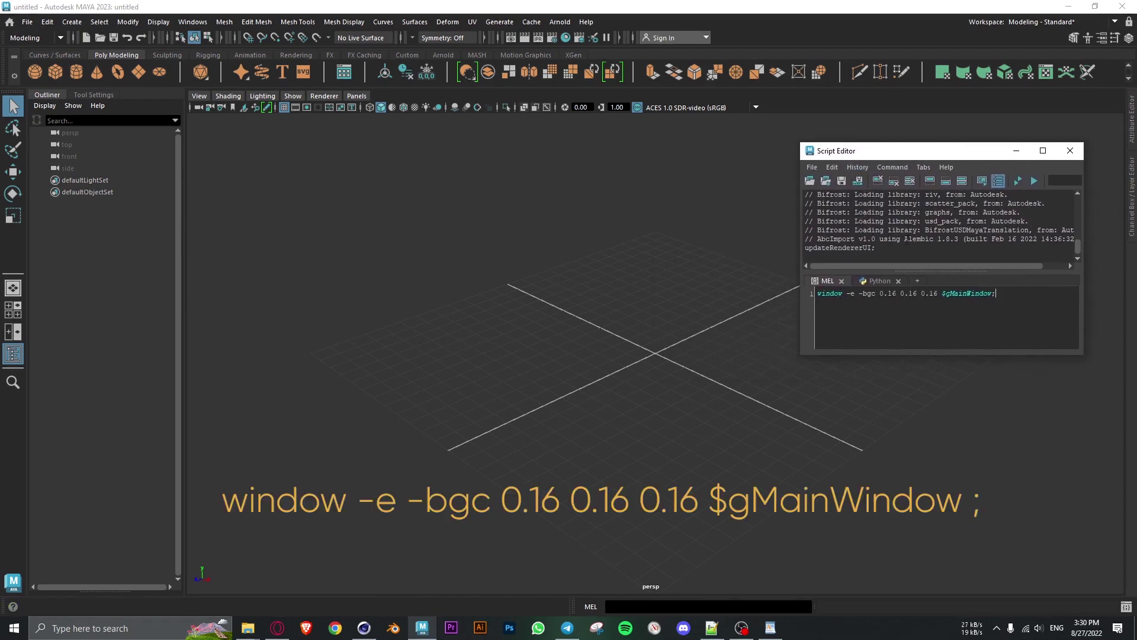
key(ctrl+a)
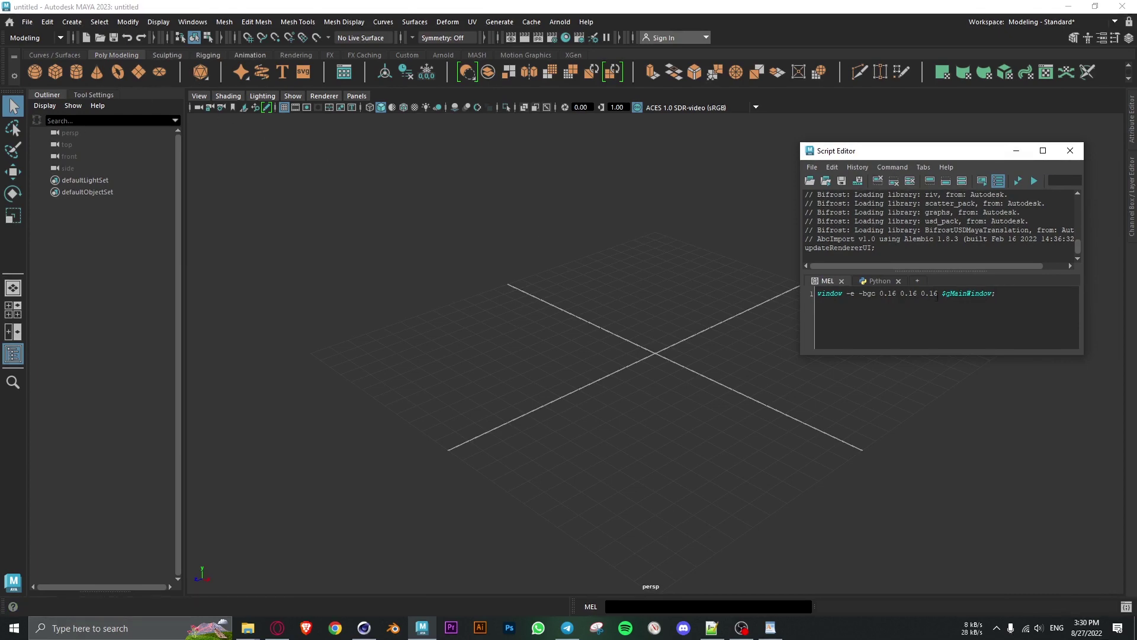
drag(938, 294, 880, 293)
key(End)
drag(881, 296, 996, 297)
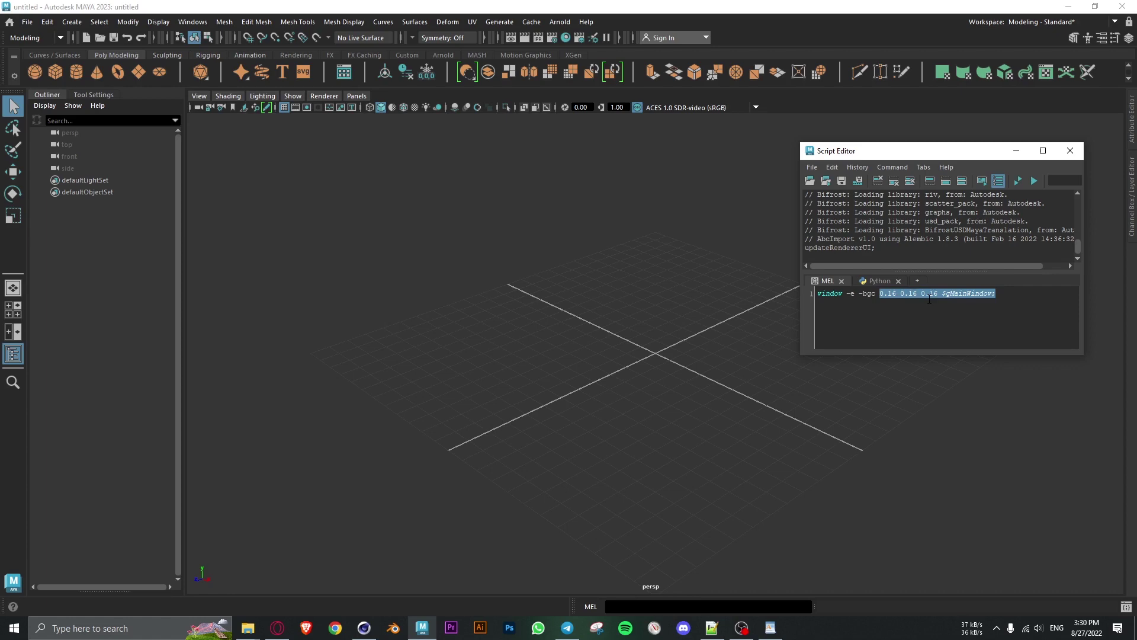
click(889, 296)
drag(877, 293, 938, 293)
click(888, 299)
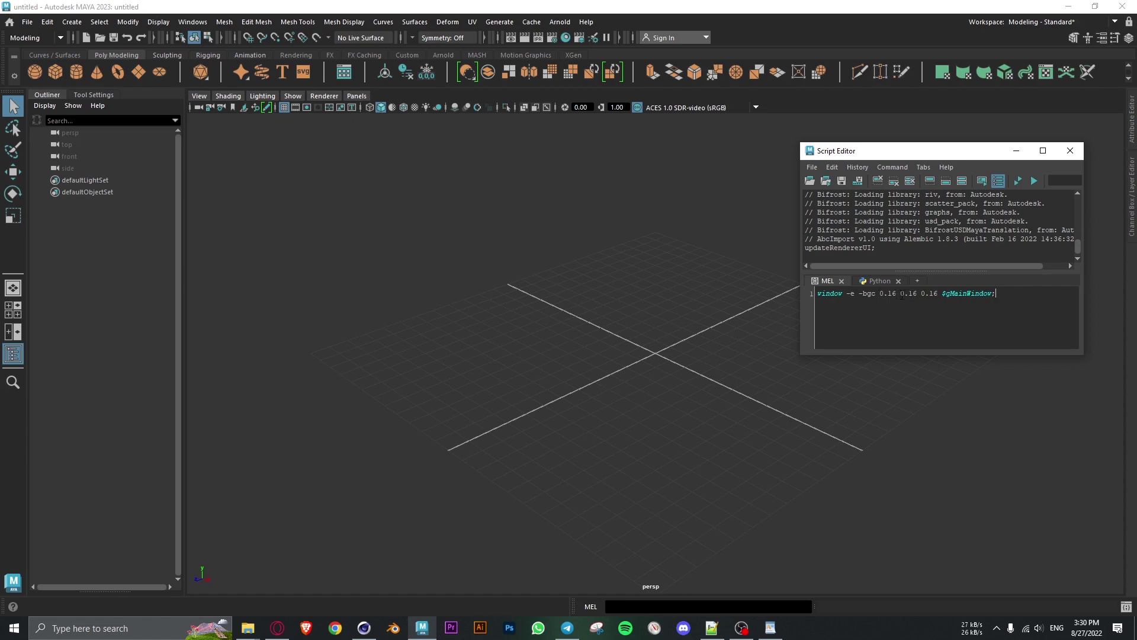
Run the 0.16 grey background command, then bring the Documents window forward
drag(895, 296, 880, 295)
click(893, 295)
text(5)
click(1036, 181)
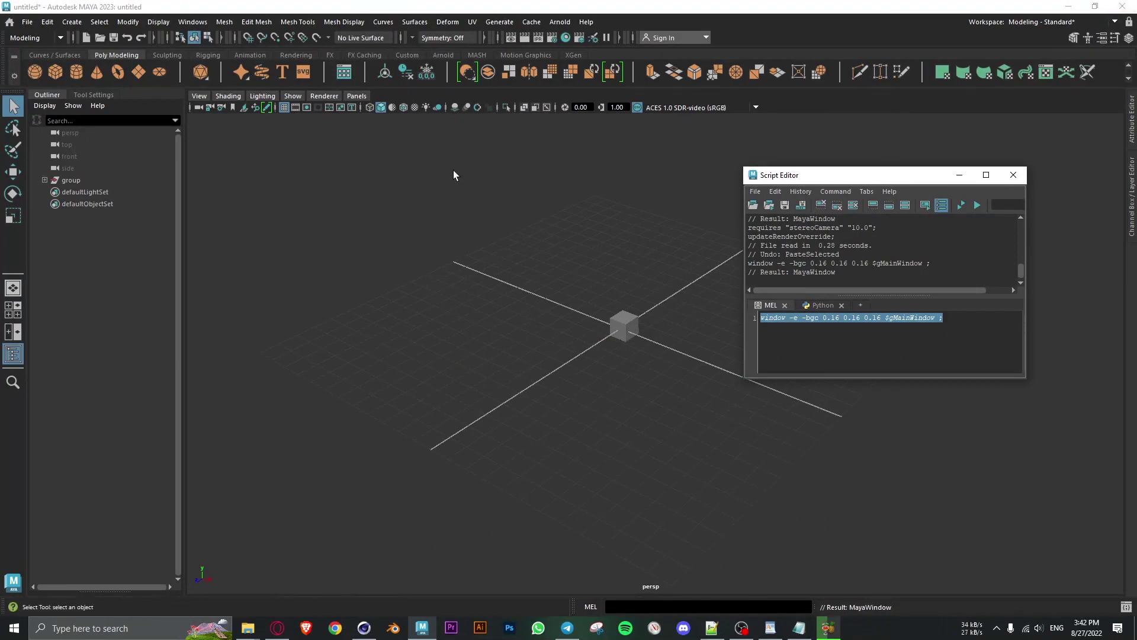
drag(824, 178, 847, 171)
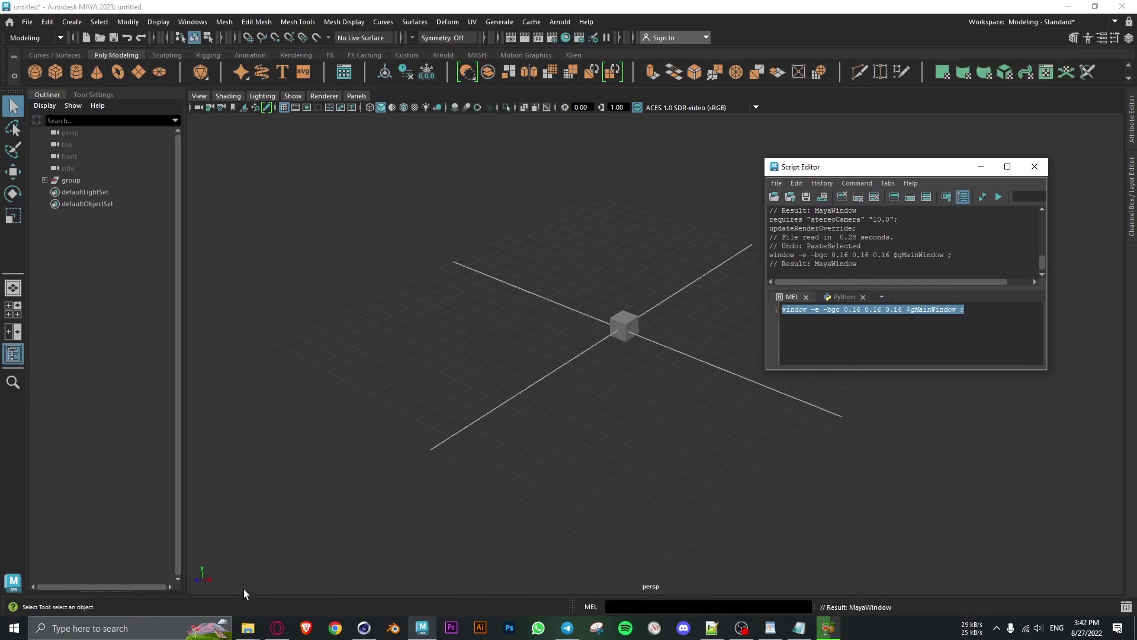
click(248, 628)
click(191, 569)
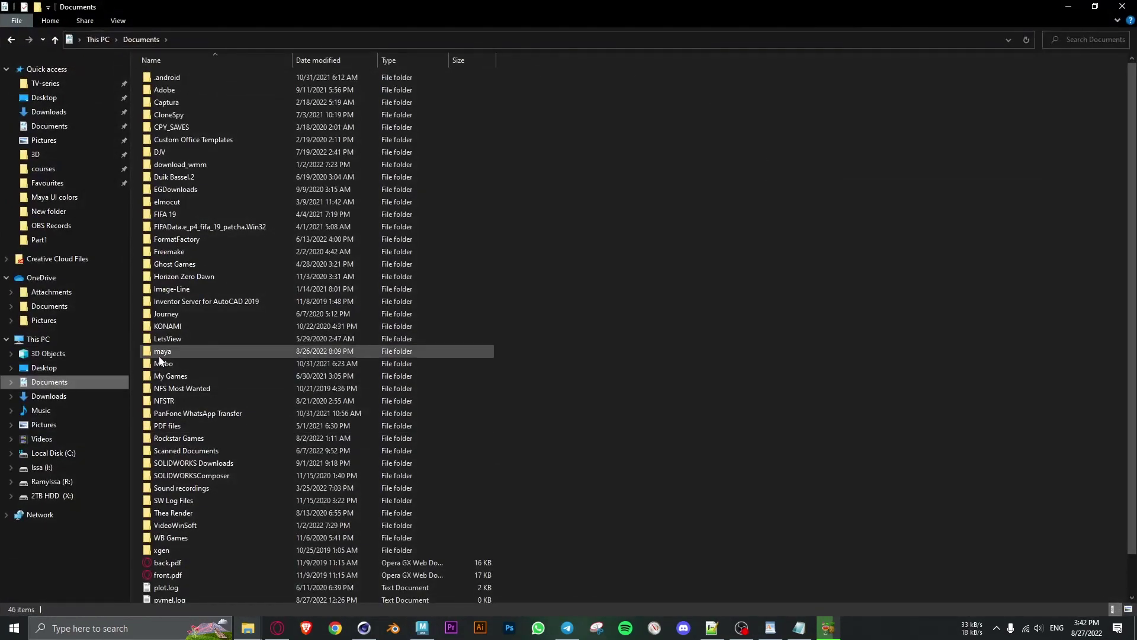
Navigate to maya\2023\prefs\scripts and locate UserSetup.mel
double_click(159, 352)
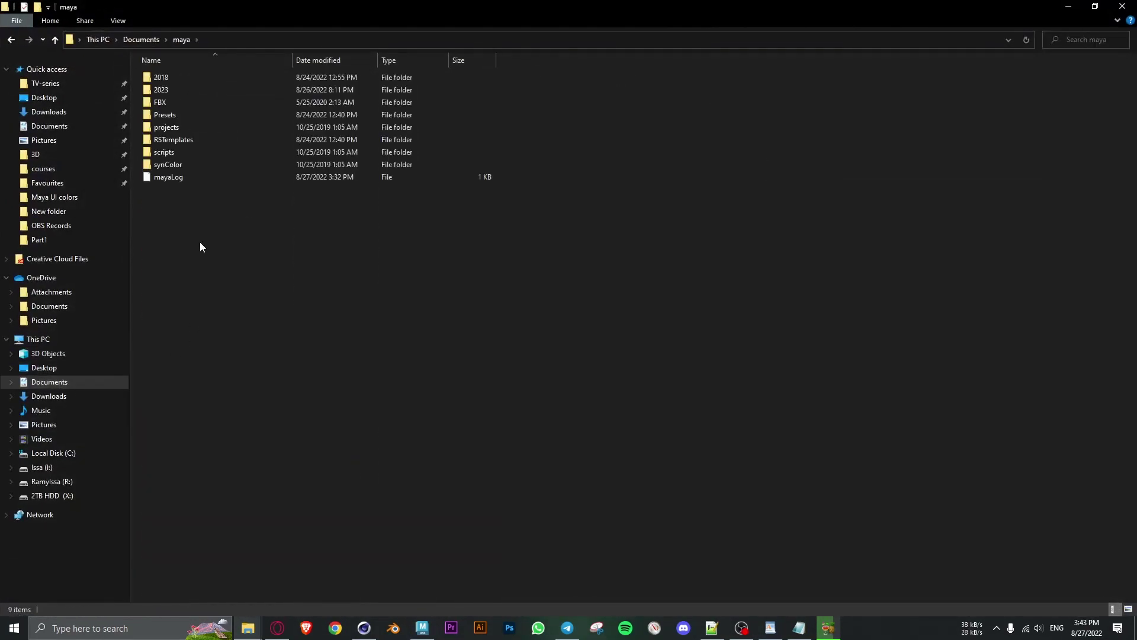
double_click(182, 88)
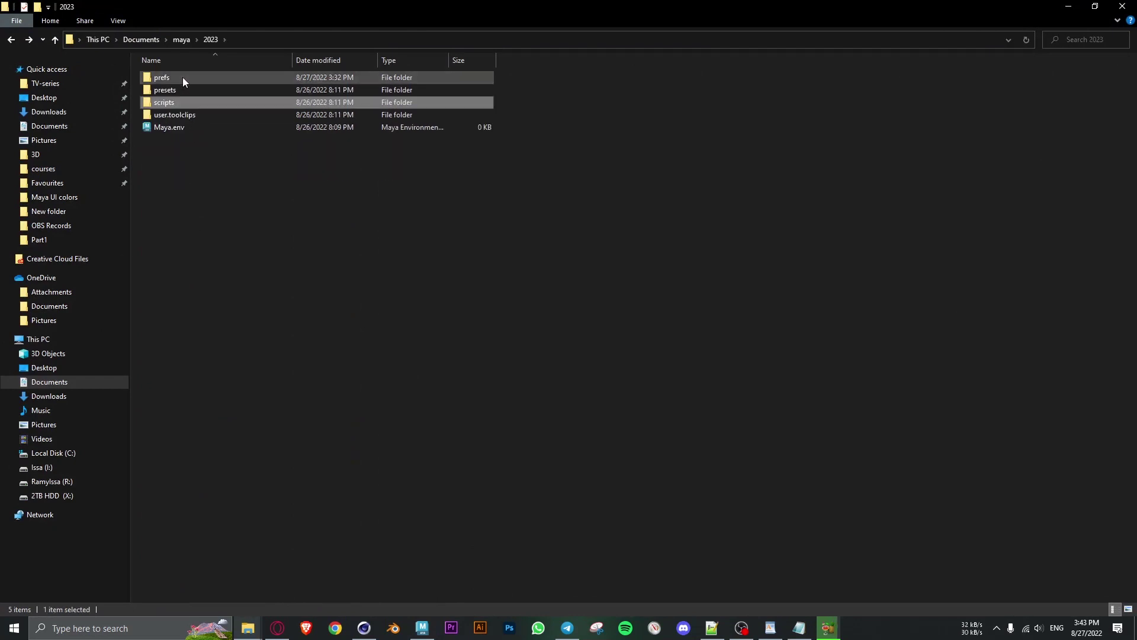
double_click(182, 77)
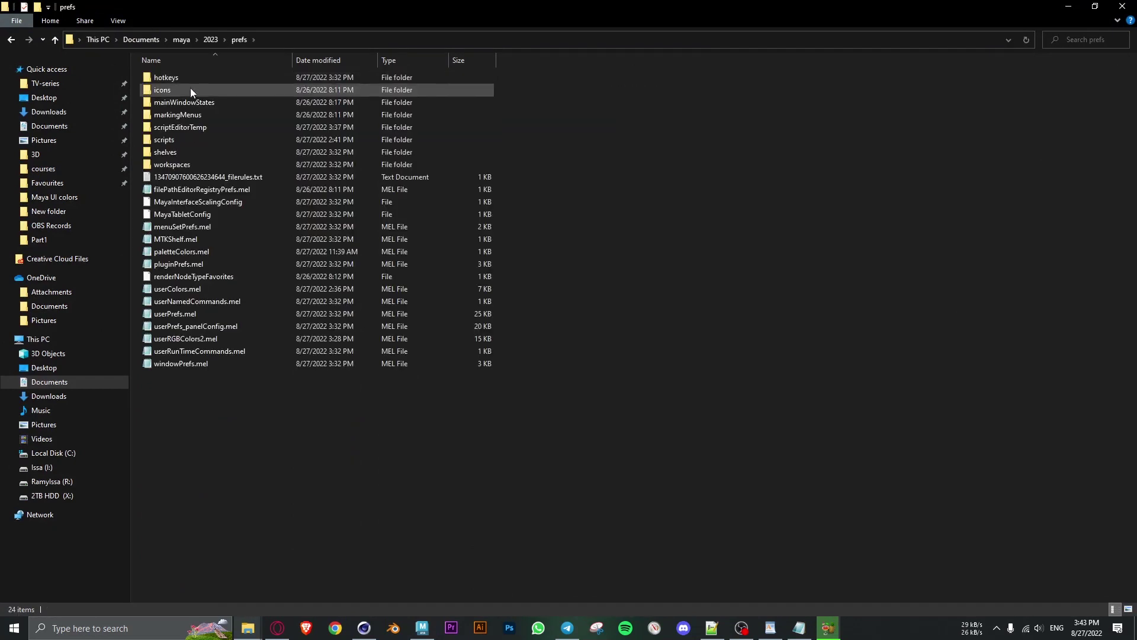
double_click(175, 141)
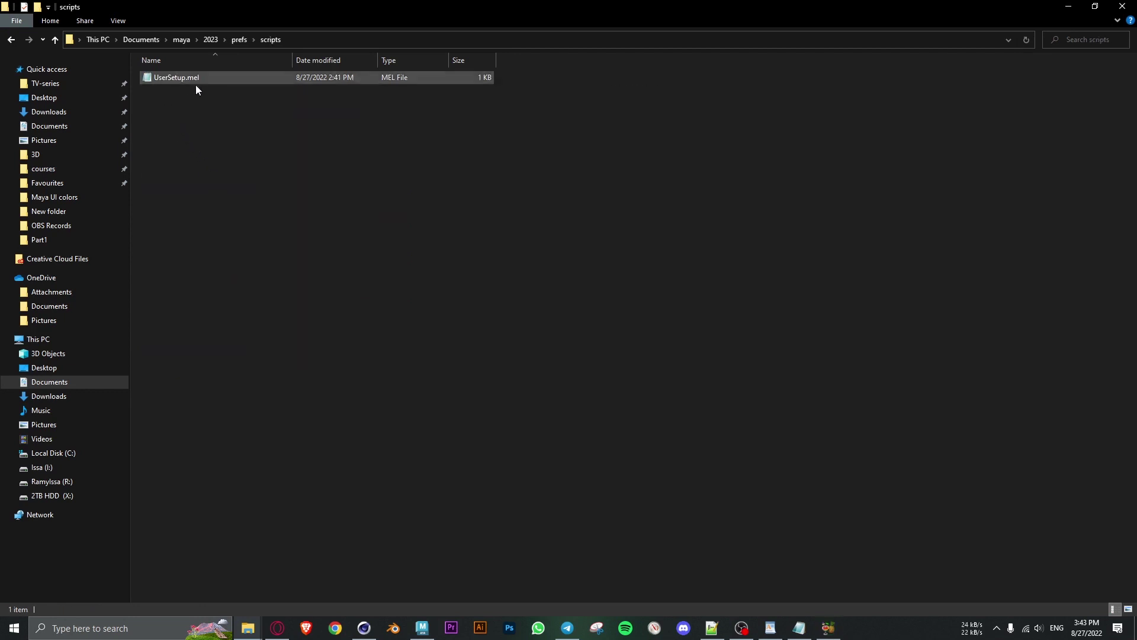
drag(225, 114, 161, 80)
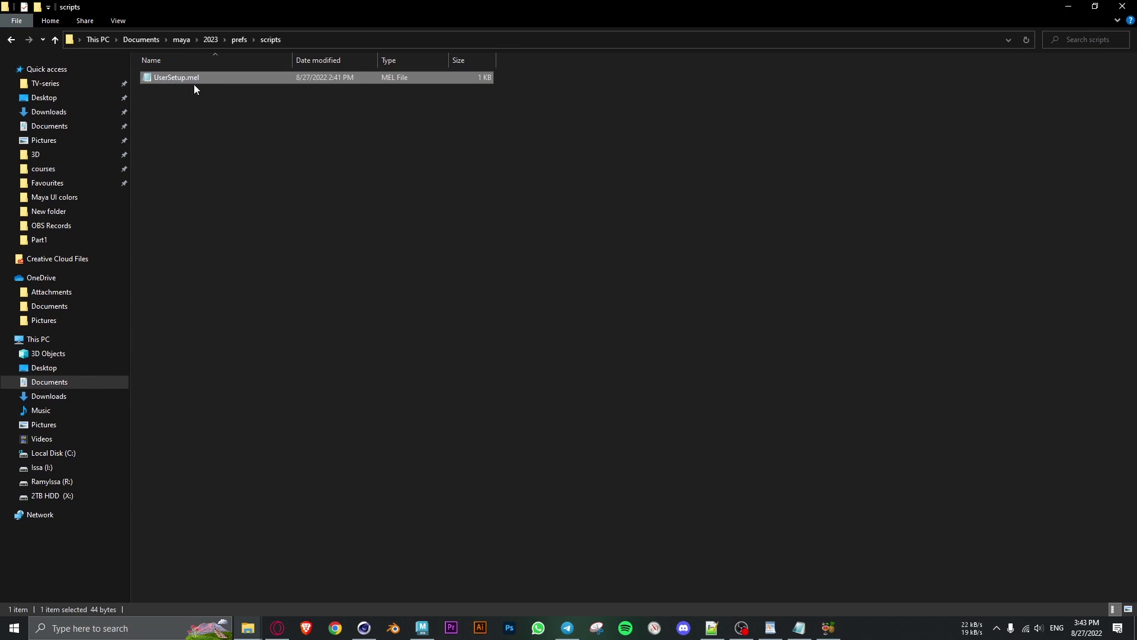
click(196, 106)
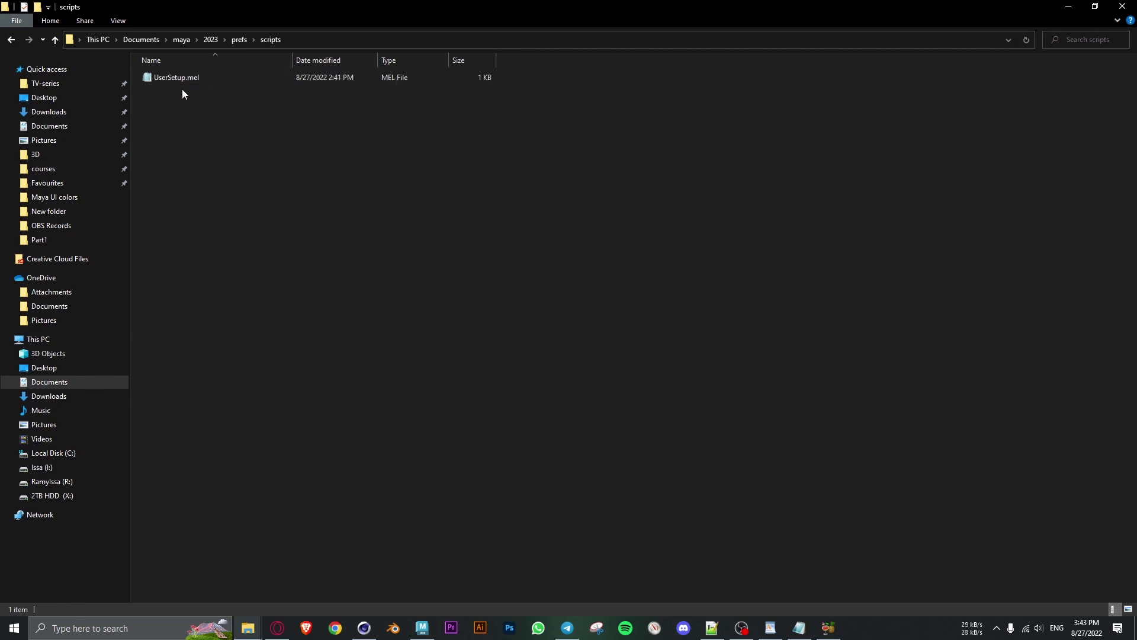
Create New Text Document.txt, cancel renaming its extension, and delete it
right_click(195, 161)
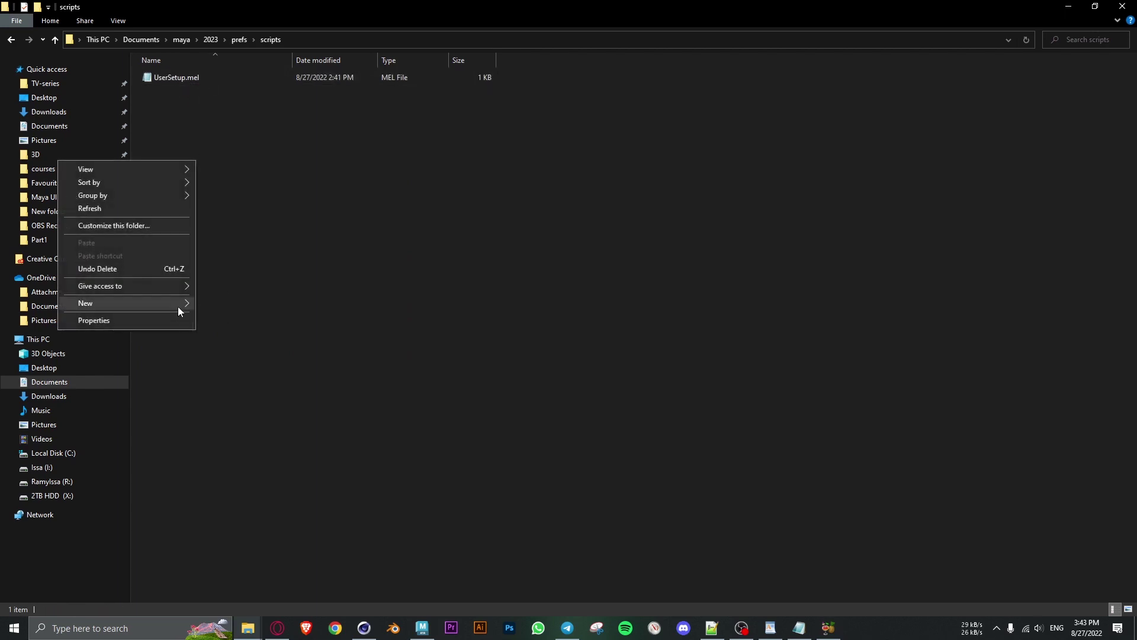
mouse_move(124, 303)
click(256, 436)
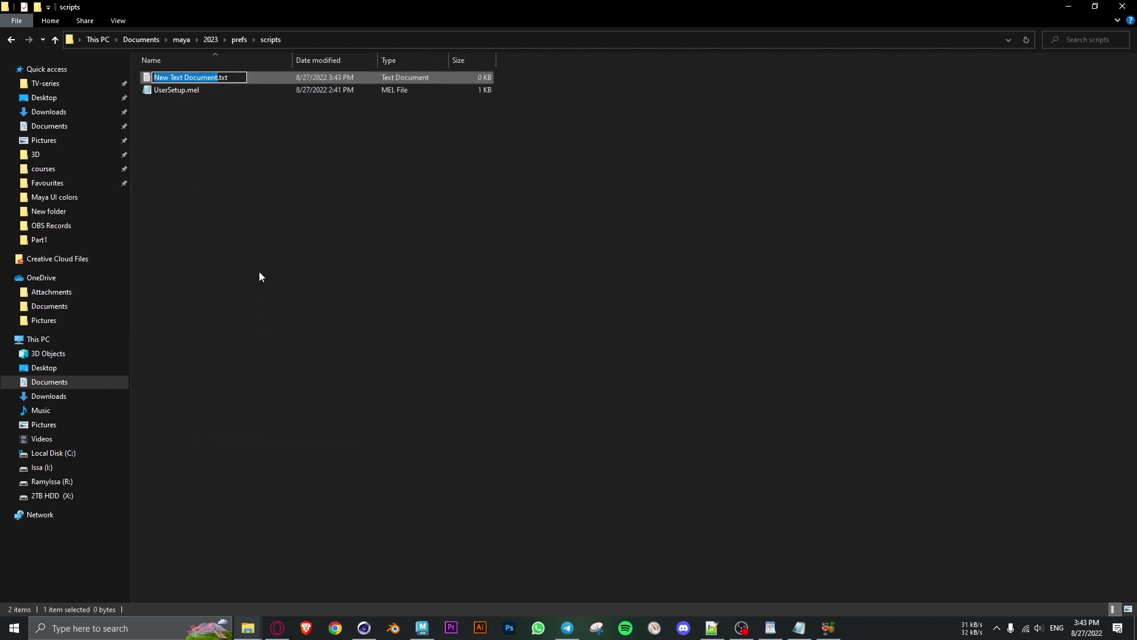
text(Use)
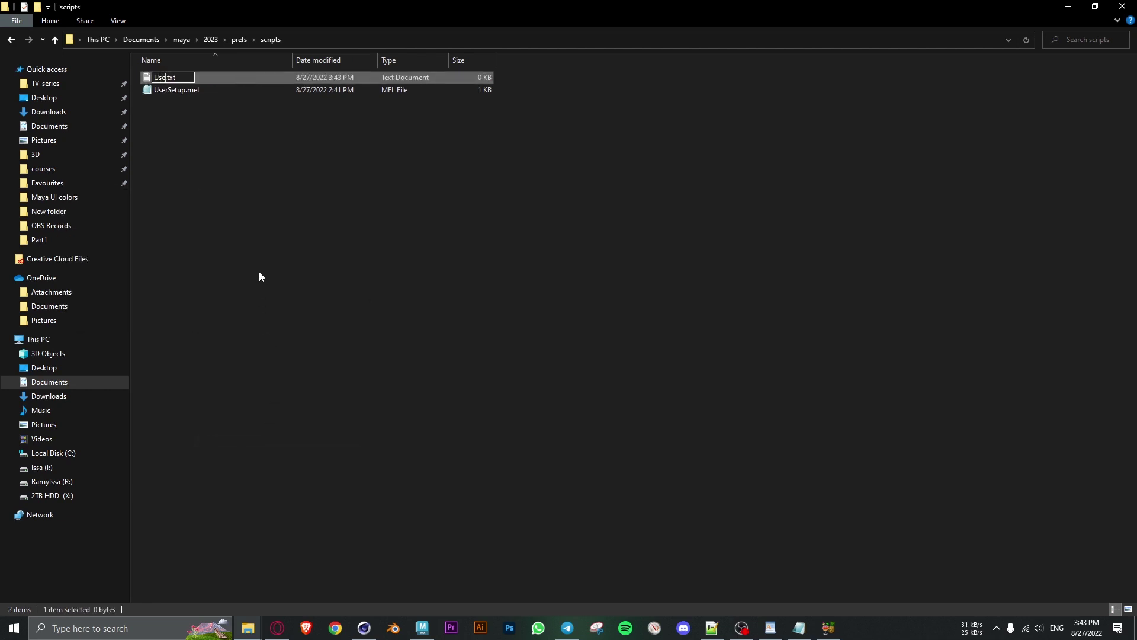
text(rS)
text(etup)
key(BackSpace)
key(BackSpace)
key(BackSpace)
text(mel)
key(Return)
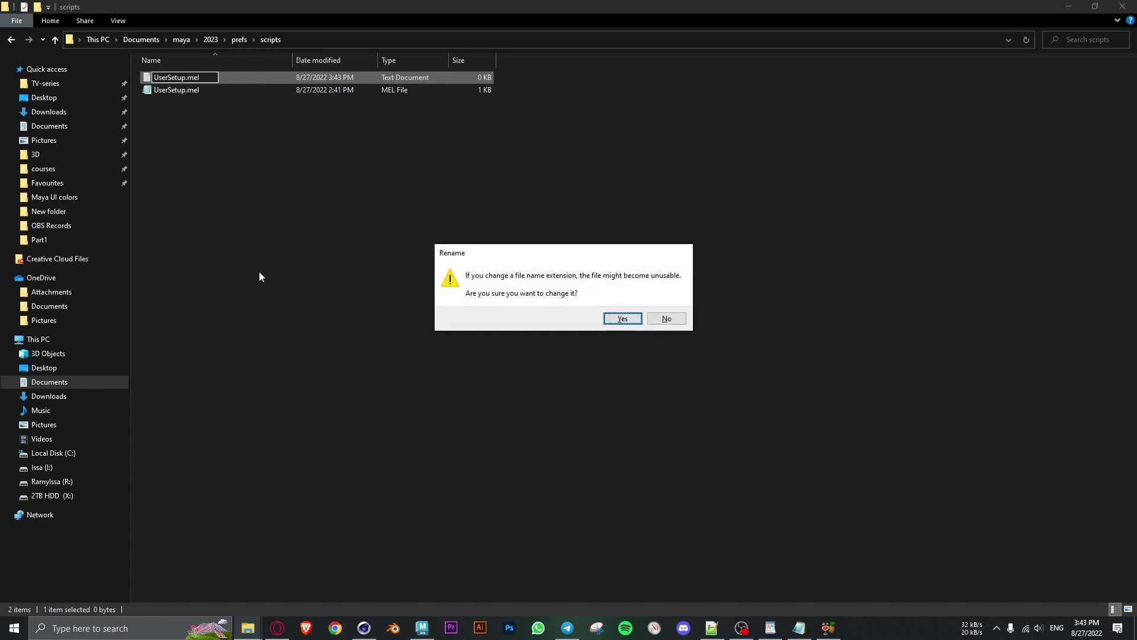
click(666, 318)
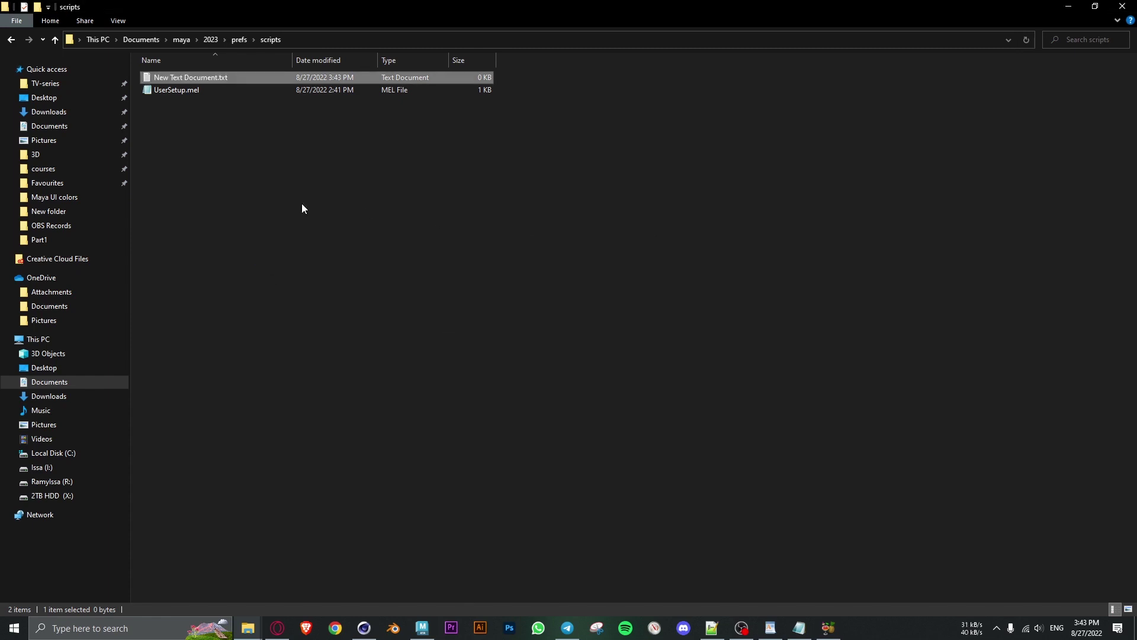
key(Delete)
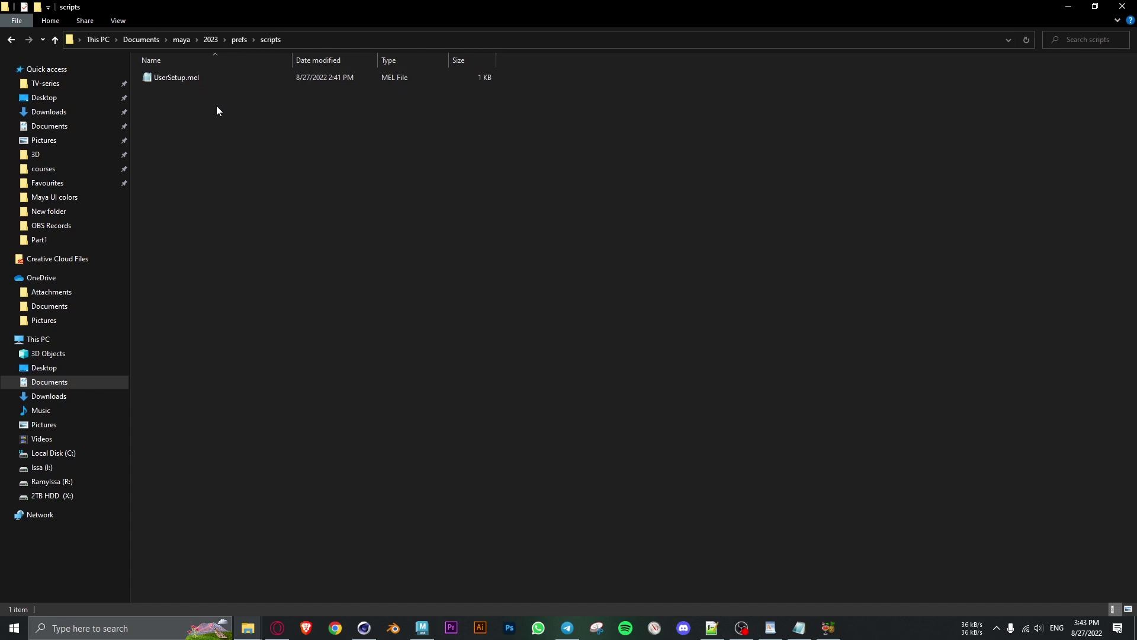
Open UserSetup.mel in Notepad and select the 16s in the bgc values
double_click(196, 80)
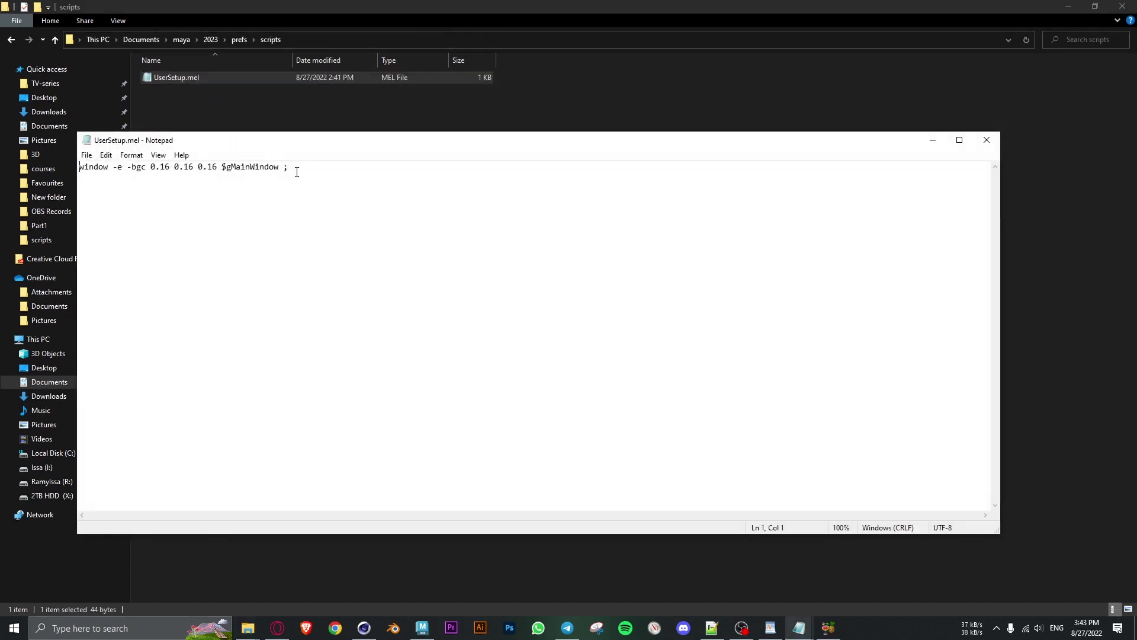
mouse_move(285, 169)
mouse_down()
mouse_move(163, 153)
mouse_move(272, 134)
mouse_up()
click(285, 192)
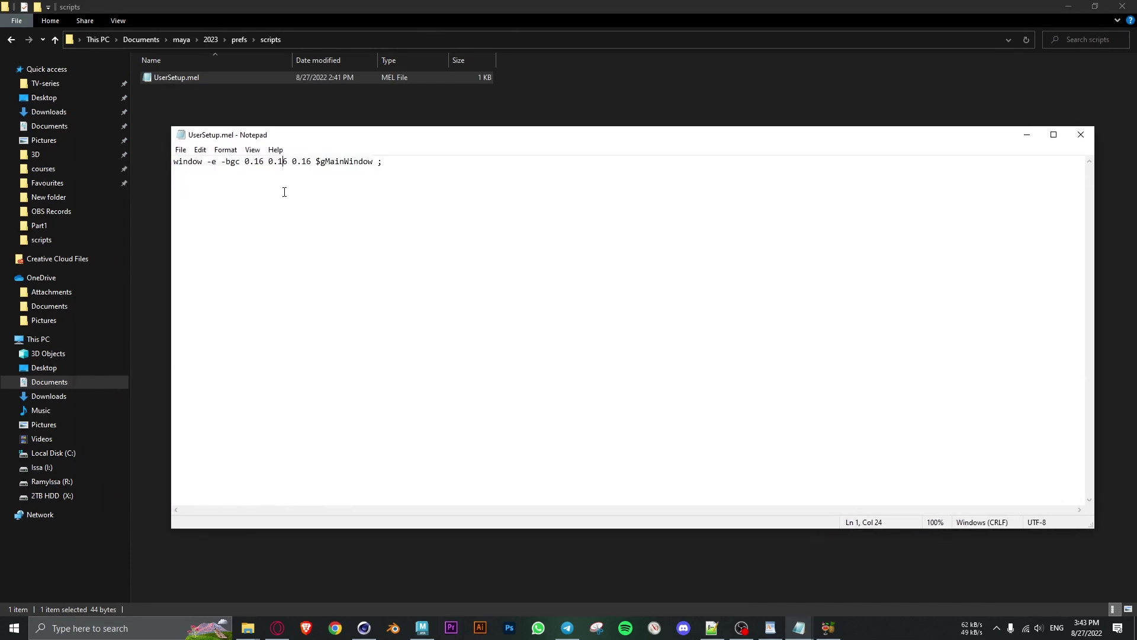
double_click(307, 162)
double_click(282, 161)
double_click(259, 162)
Change the first value's 16 to 5, making 0.5, then save and close Notepad
click(292, 162)
drag(258, 162, 264, 162)
double_click(259, 162)
text(5)
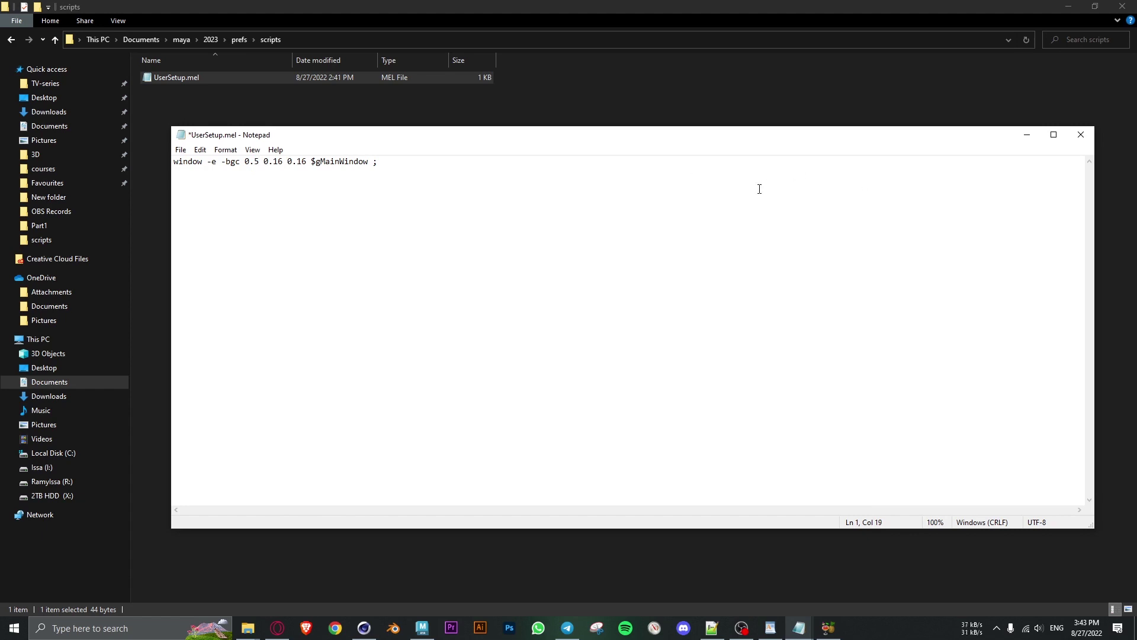
key(ctrl+s)
click(1082, 136)
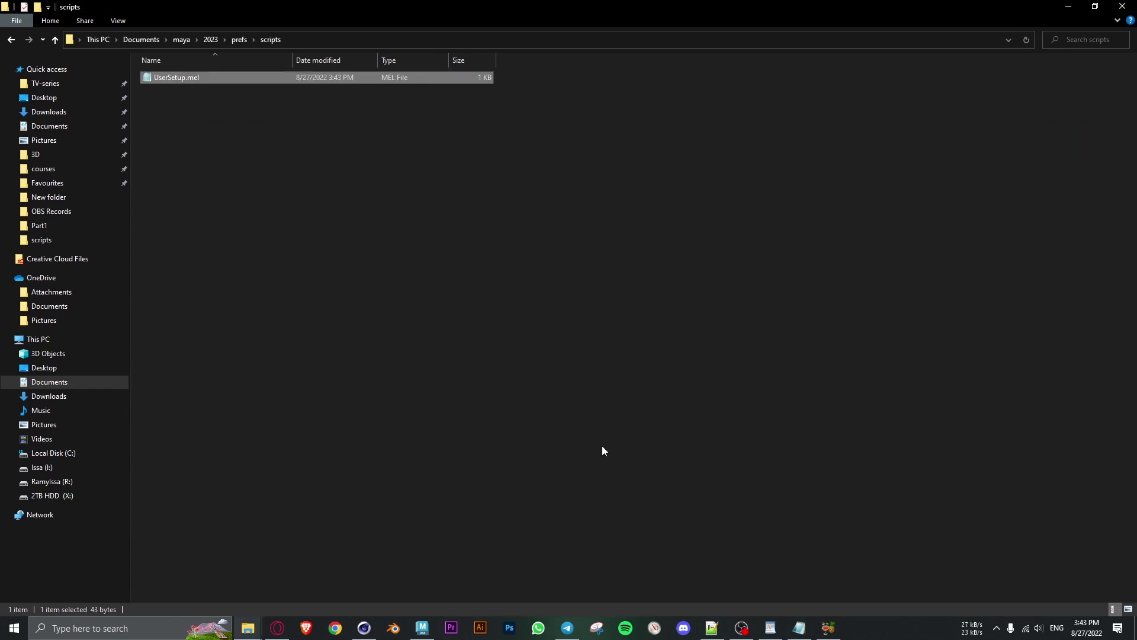
Quit Maya with Don't Save, relaunch it with the reddish UI, then close it
click(422, 628)
click(981, 162)
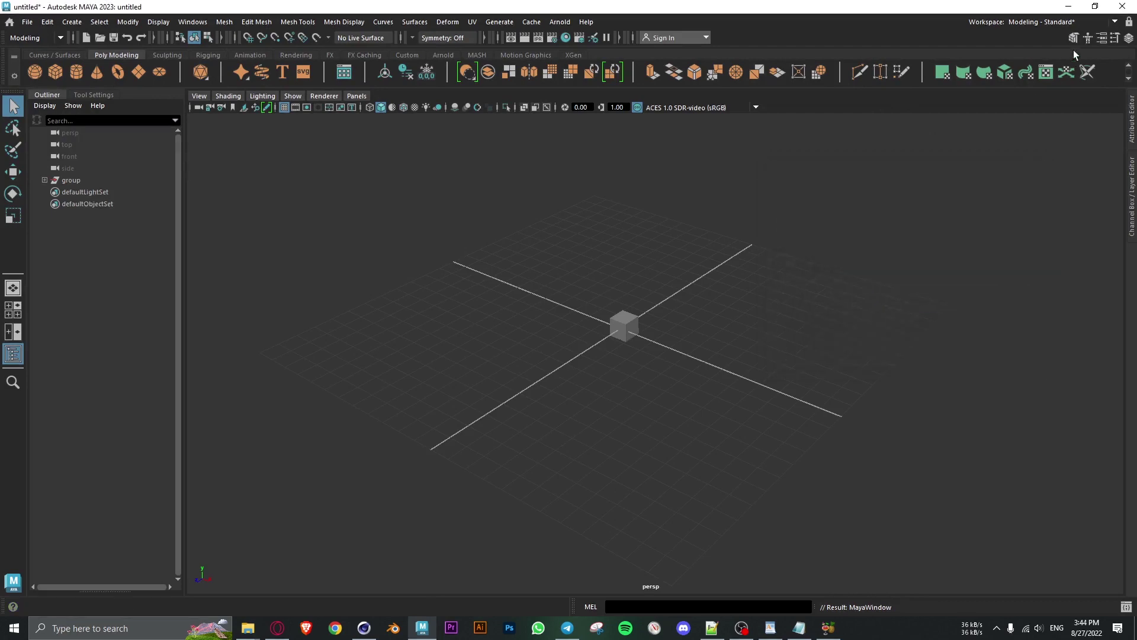
click(1122, 7)
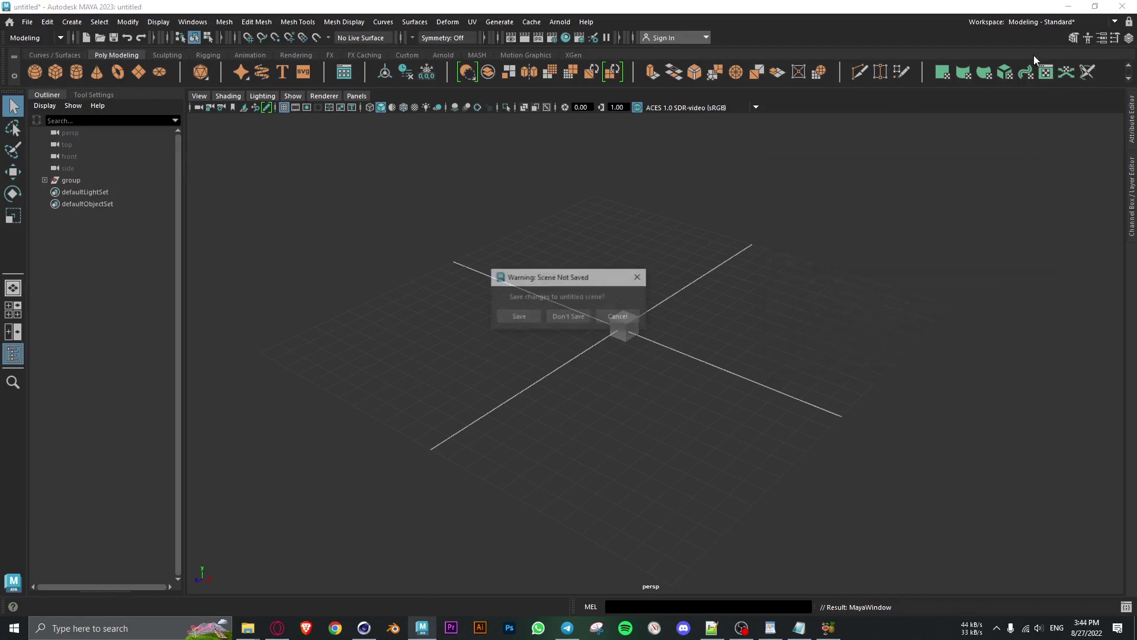
click(575, 317)
click(422, 628)
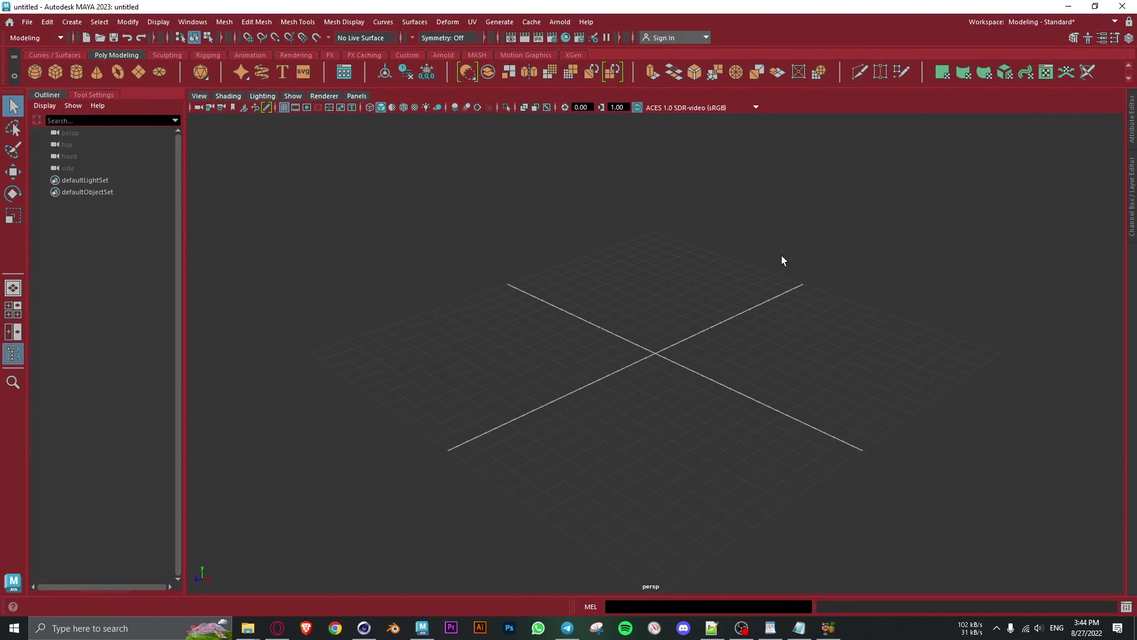
click(1123, 7)
Cancel a rename of UserSetup.mel, open it in Notepad, and select the 5
right_click(191, 78)
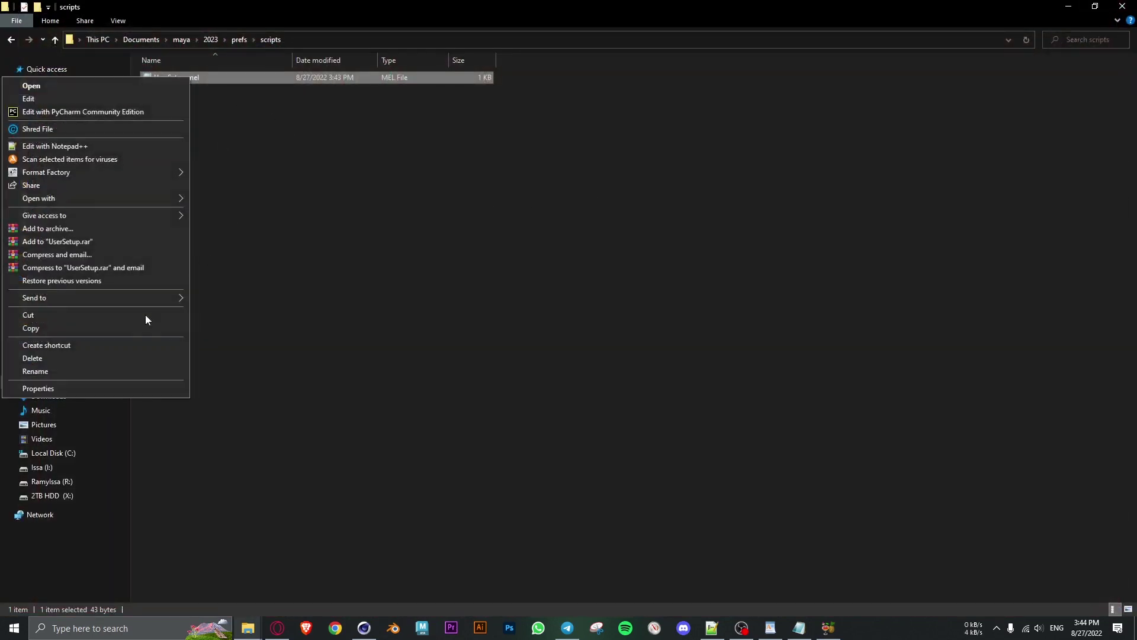
click(88, 372)
click(263, 184)
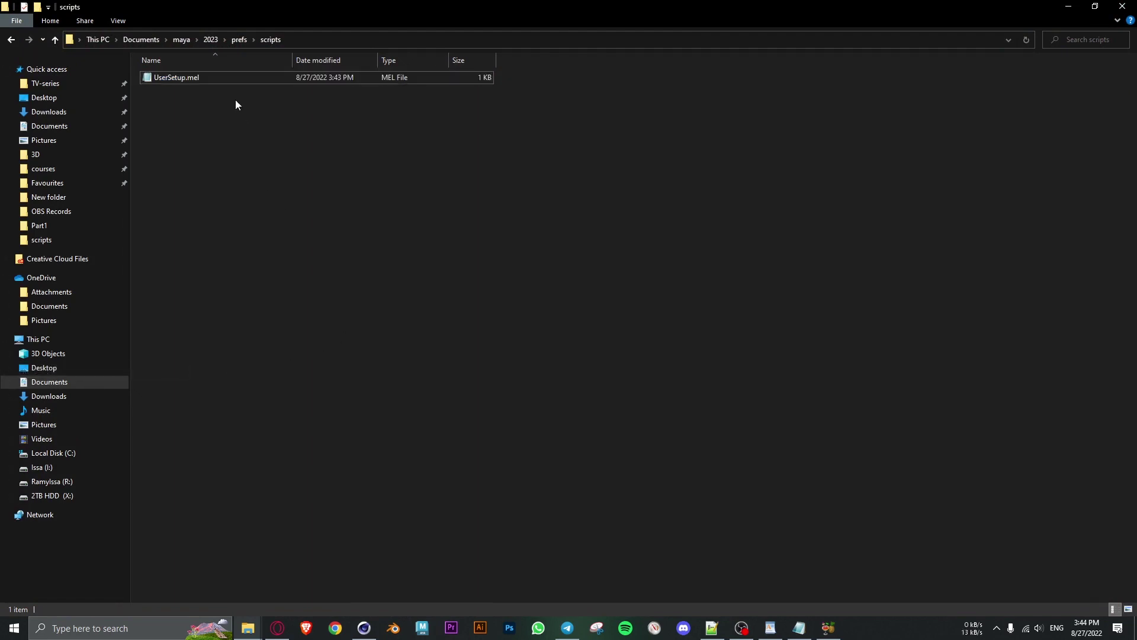
double_click(229, 83)
double_click(251, 162)
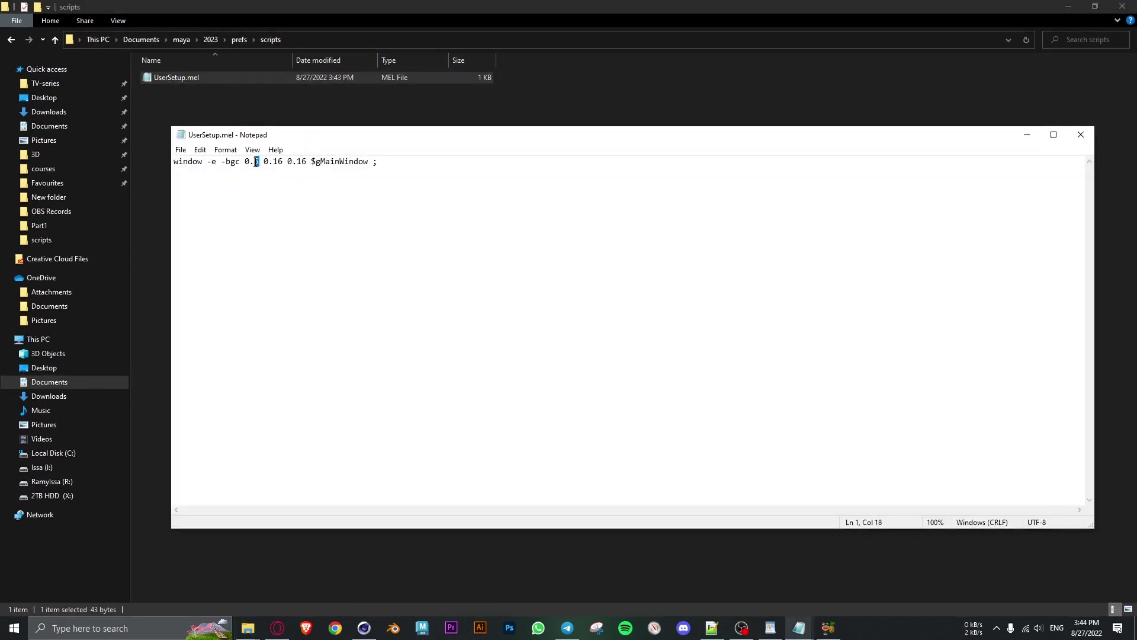
text(0.16)
Restore the first value to 0.16, save, close Notepad, and relaunch Maya
key(Return)
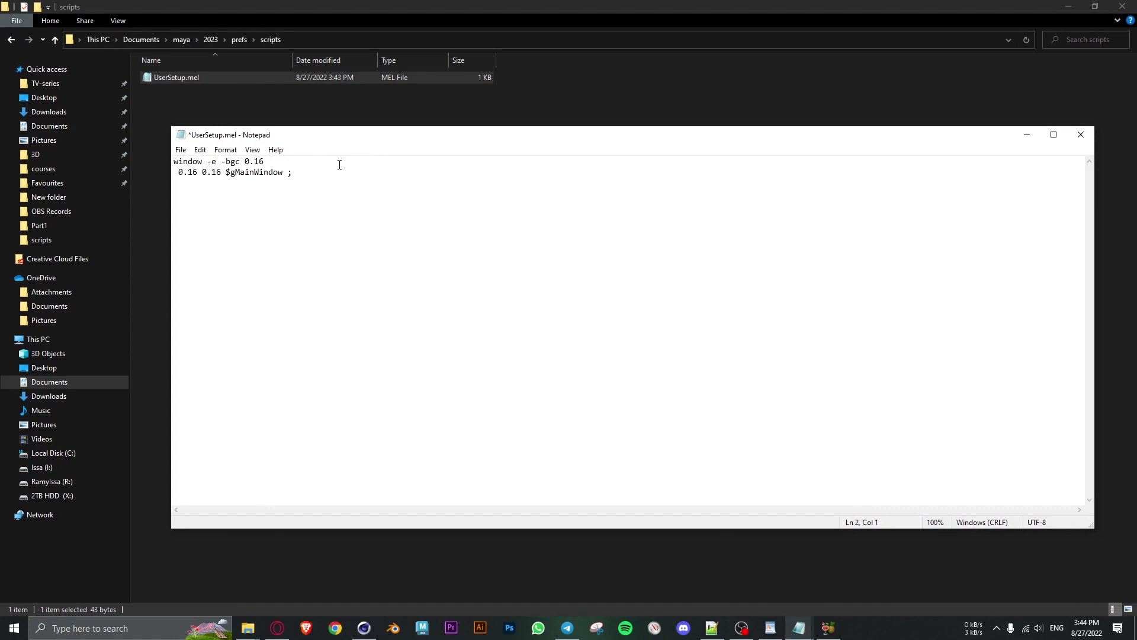
key(BackSpace)
key(ctrl+s)
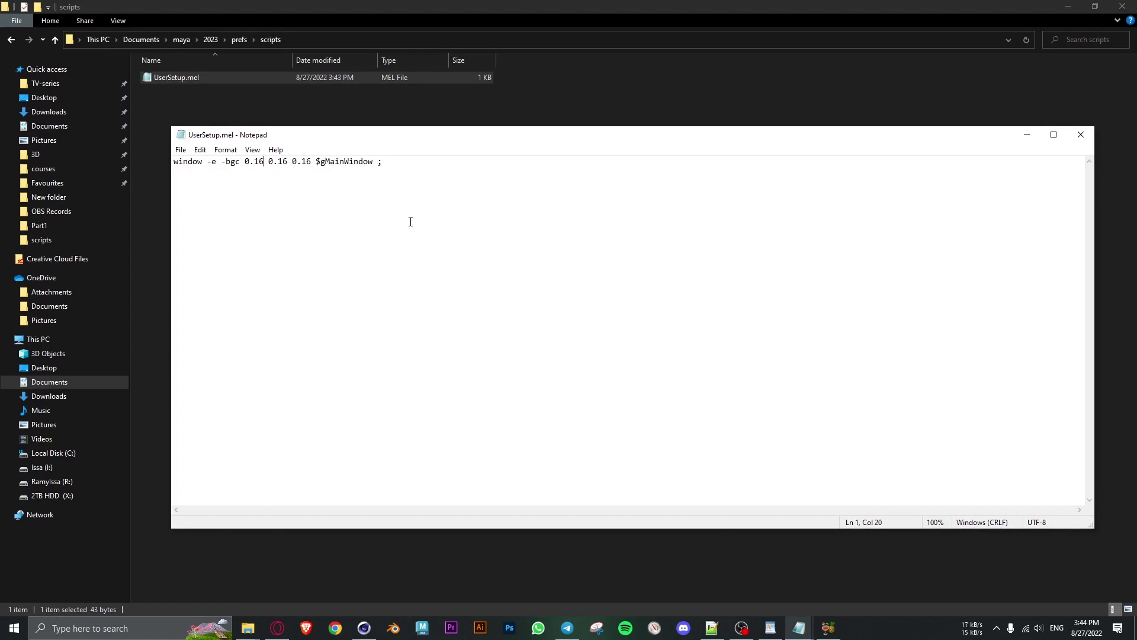
click(1081, 134)
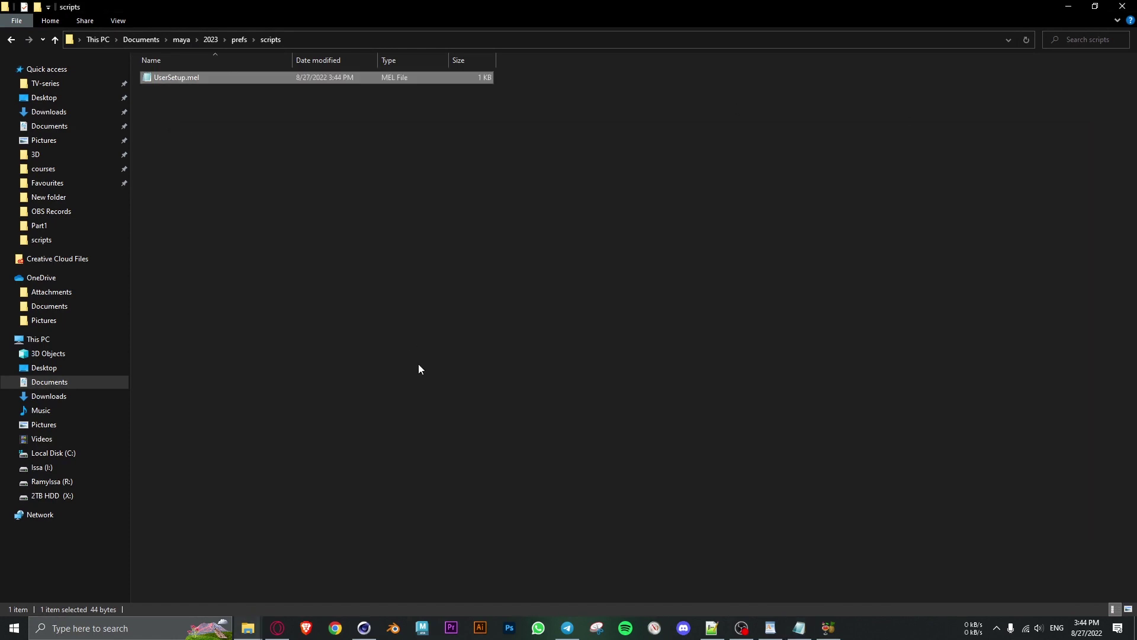
click(422, 627)
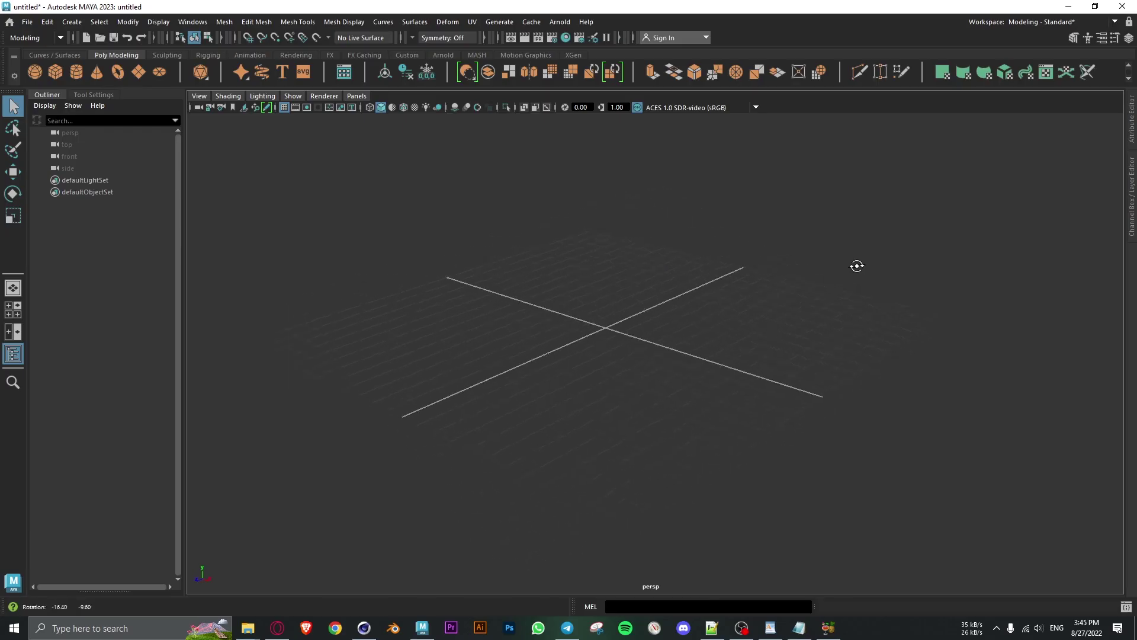
Tumble the camera around the grid in the relaunched, default-grey Maya
alt+drag(857, 266, 863, 255)
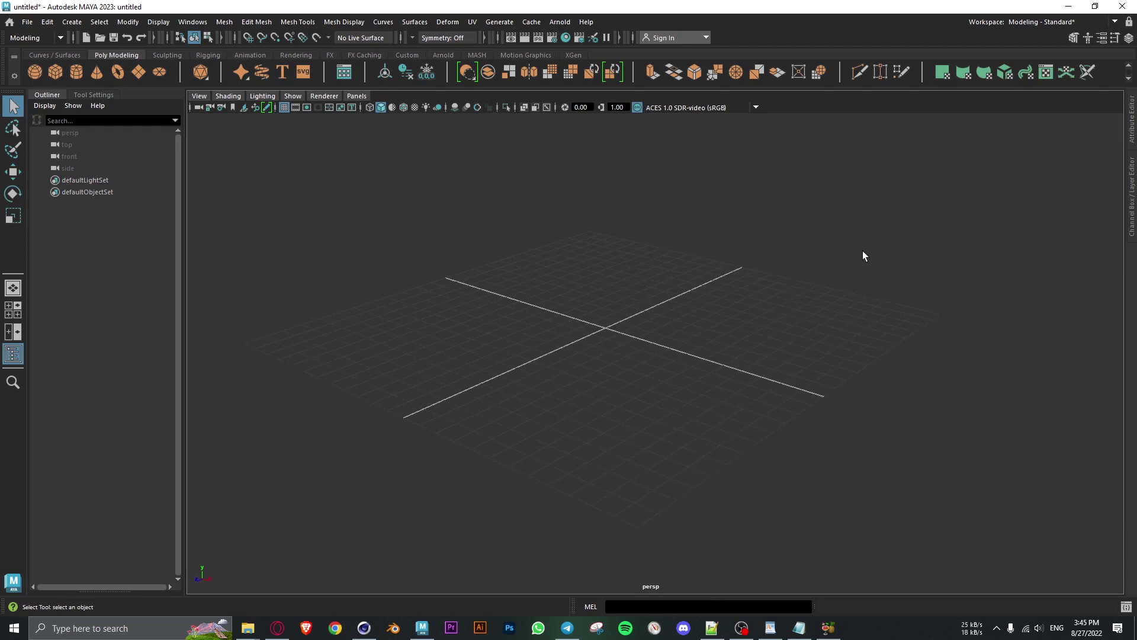
alt+drag(863, 256, 729, 282)
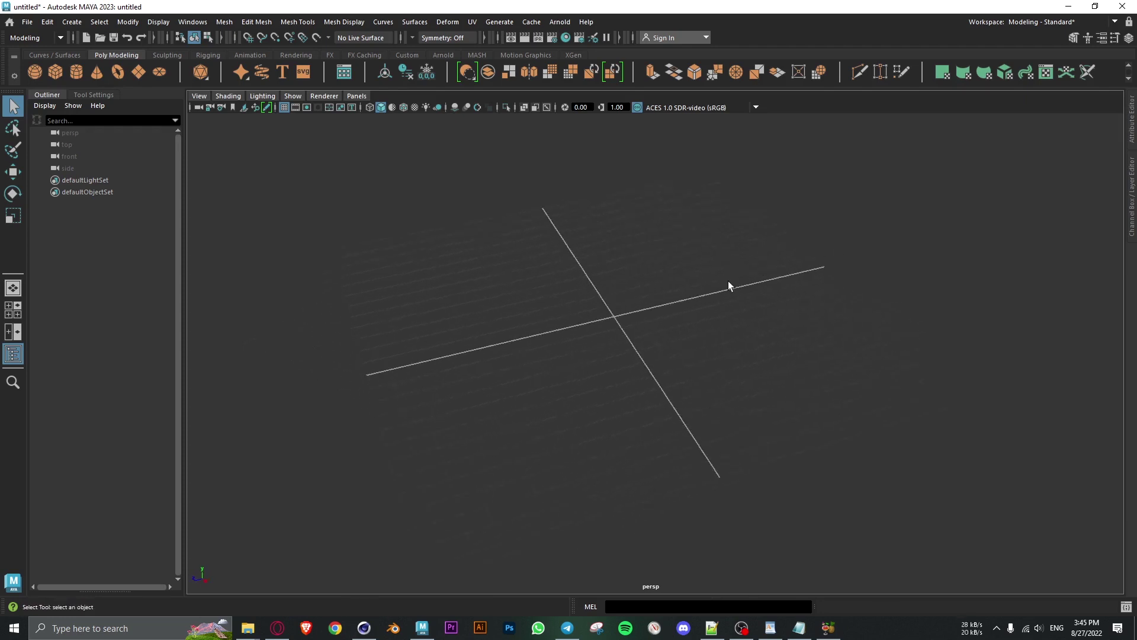